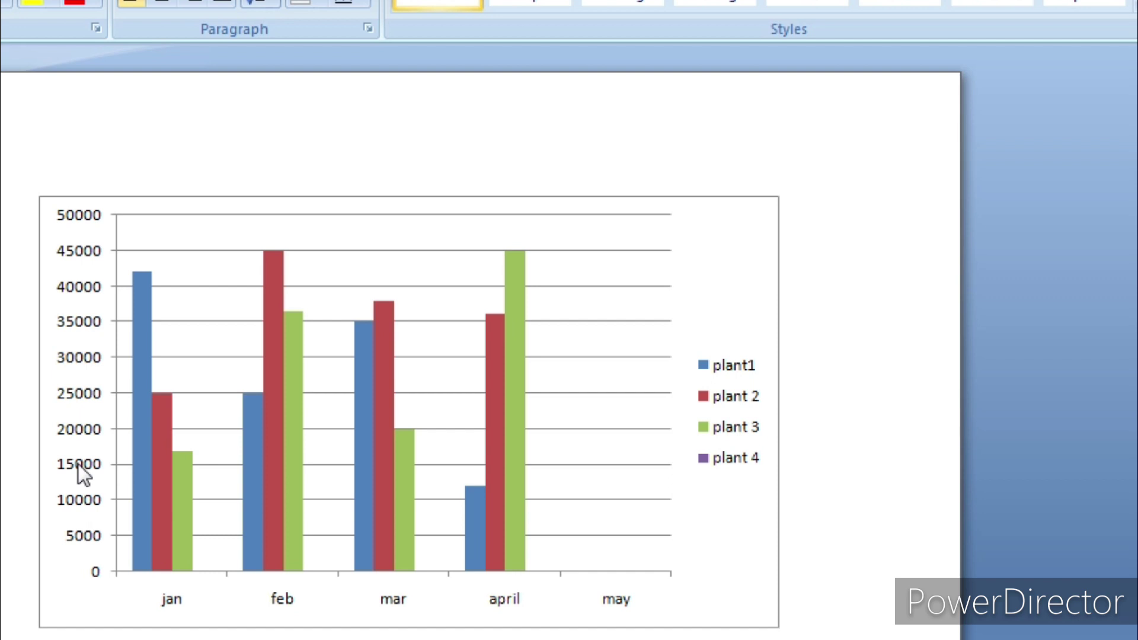
Select the vertical value axis of the plant1–plant 4 clustered column chart
{"action": "left_click", "coordinate": [80, 385]}
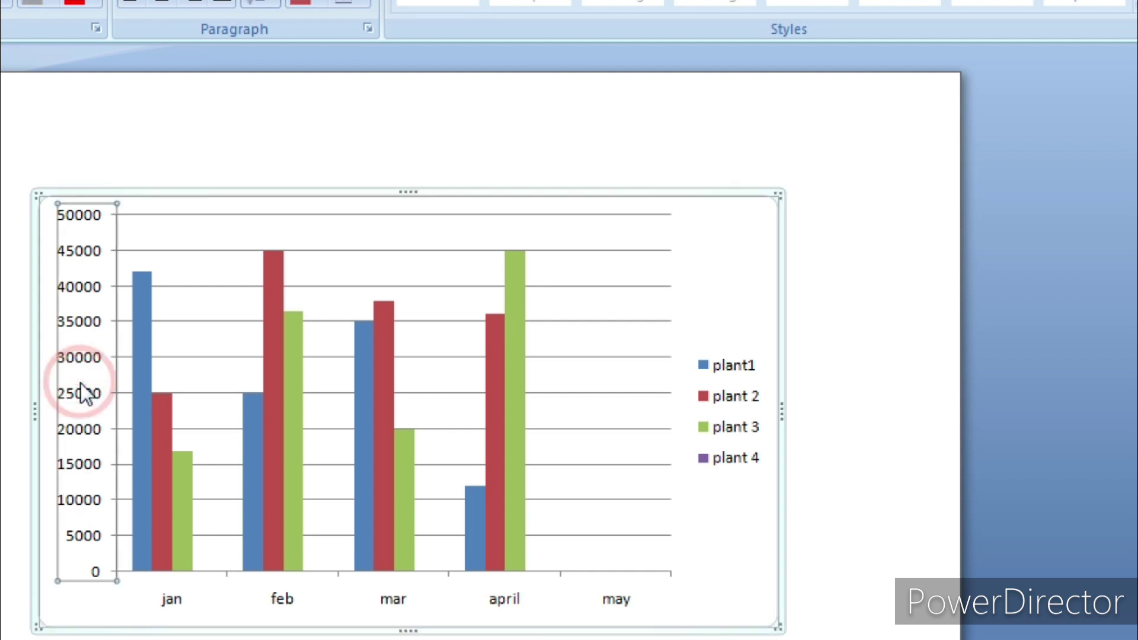
Open the Format Axis dialog for the vertical axis and move it slightly aside
{"action": "right_click", "coordinate": [73, 386]}
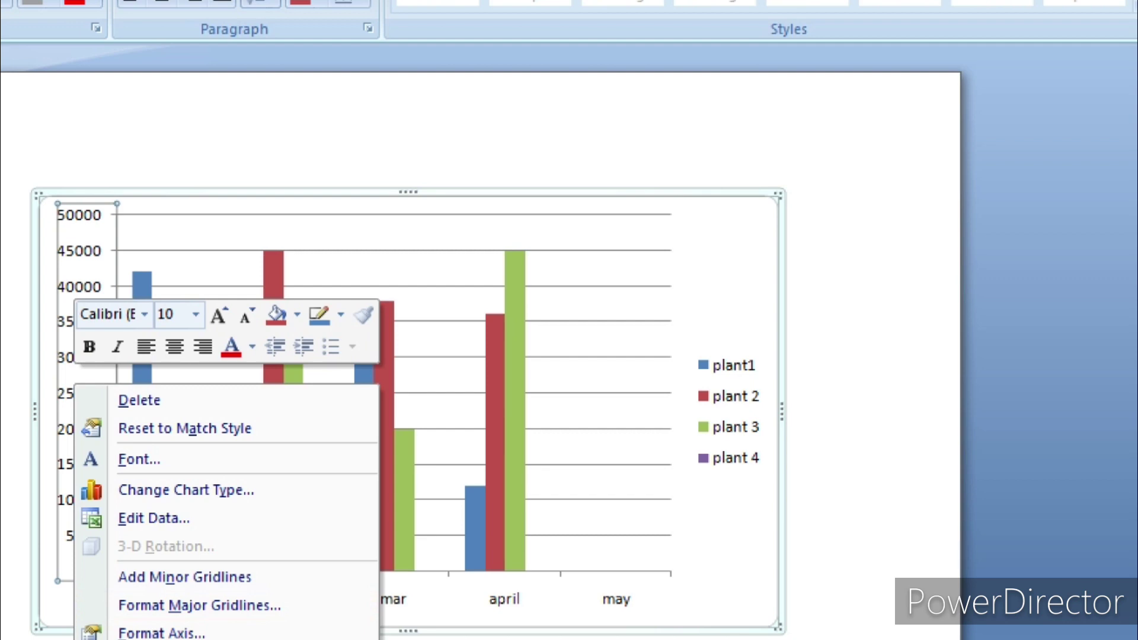
{"action": "left_click", "coordinate": [136, 633]}
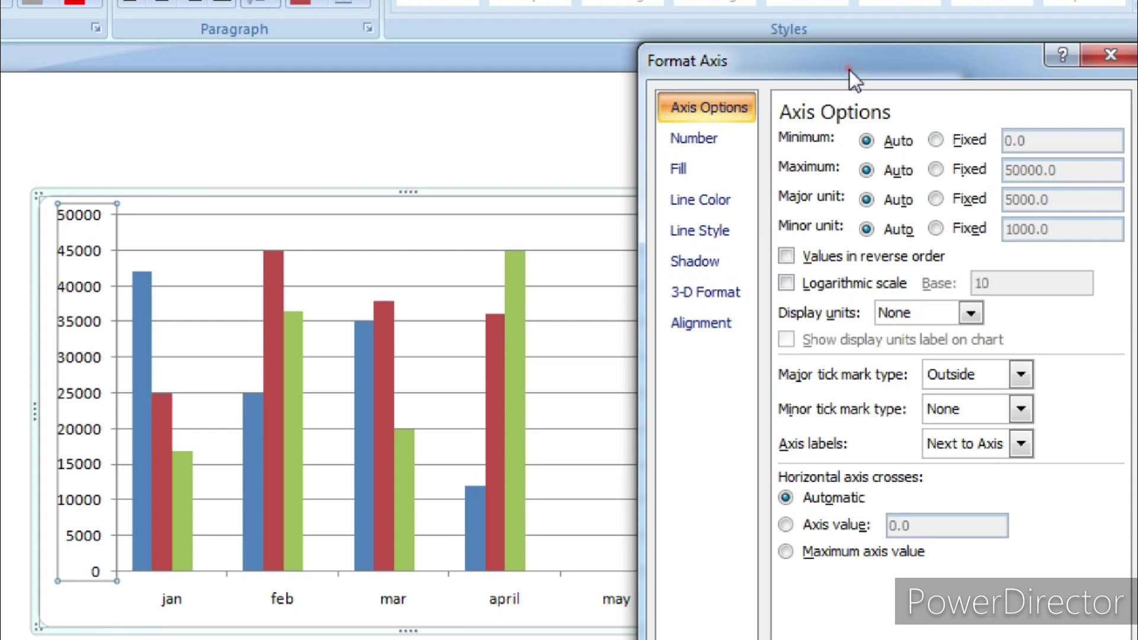
{"action": "left_click_drag", "start_coordinate": [849, 69], "coordinate": [830, 51]}
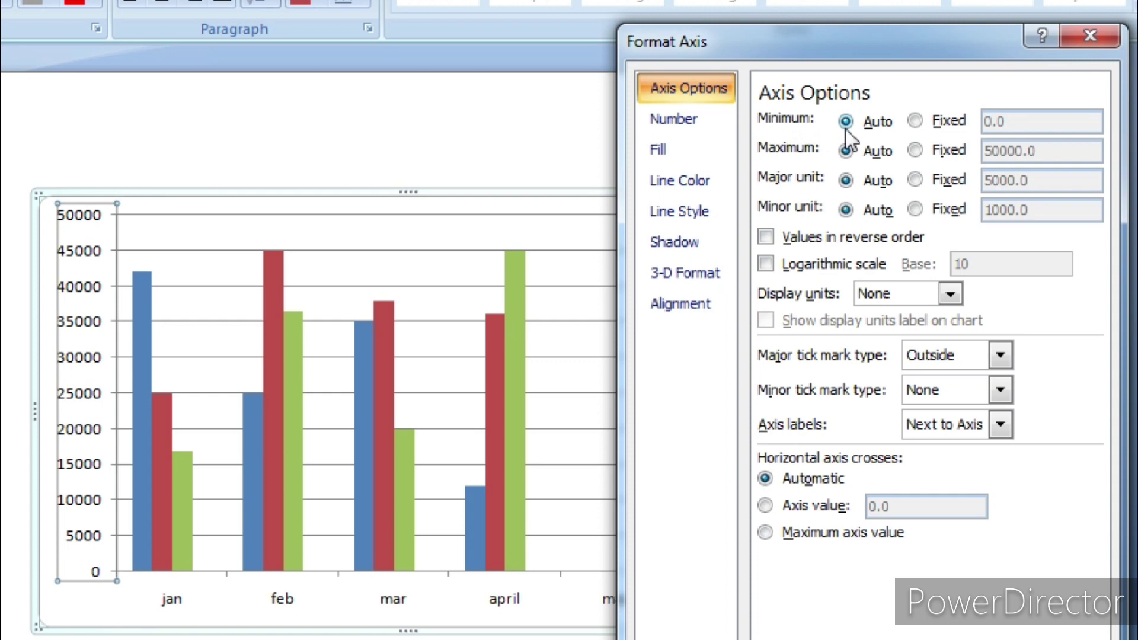
Fix the vertical axis minimum at 5000 instead of Auto 0
{"action": "left_click", "coordinate": [916, 121]}
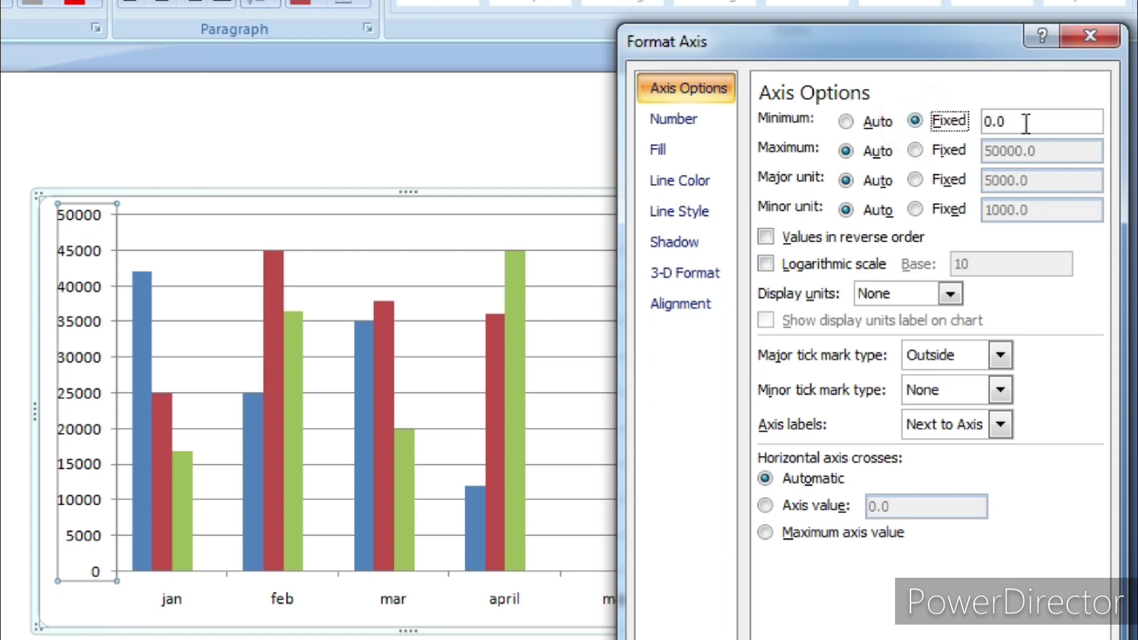
{"action": "left_click", "coordinate": [1026, 123]}
{"action": "key", "text": "BackSpace"}
{"action": "key", "text": "BackSpace"}
{"action": "key", "text": "BackSpace"}
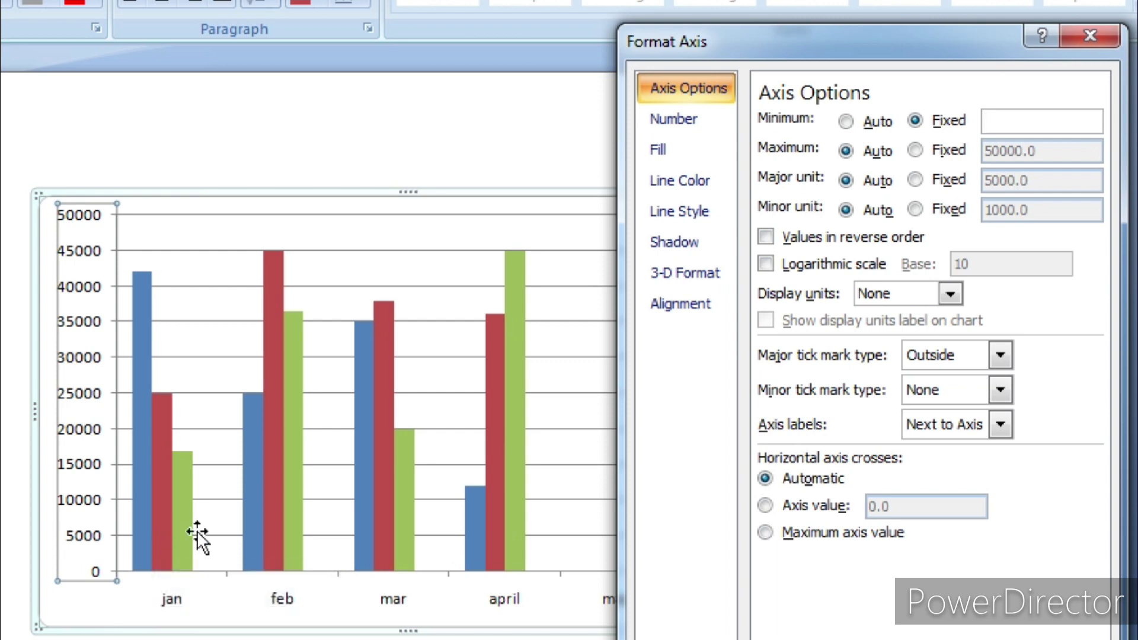
{"action": "left_click", "coordinate": [1017, 120]}
{"action": "type", "text": "5000"}
{"action": "left_click", "coordinate": [847, 152]}
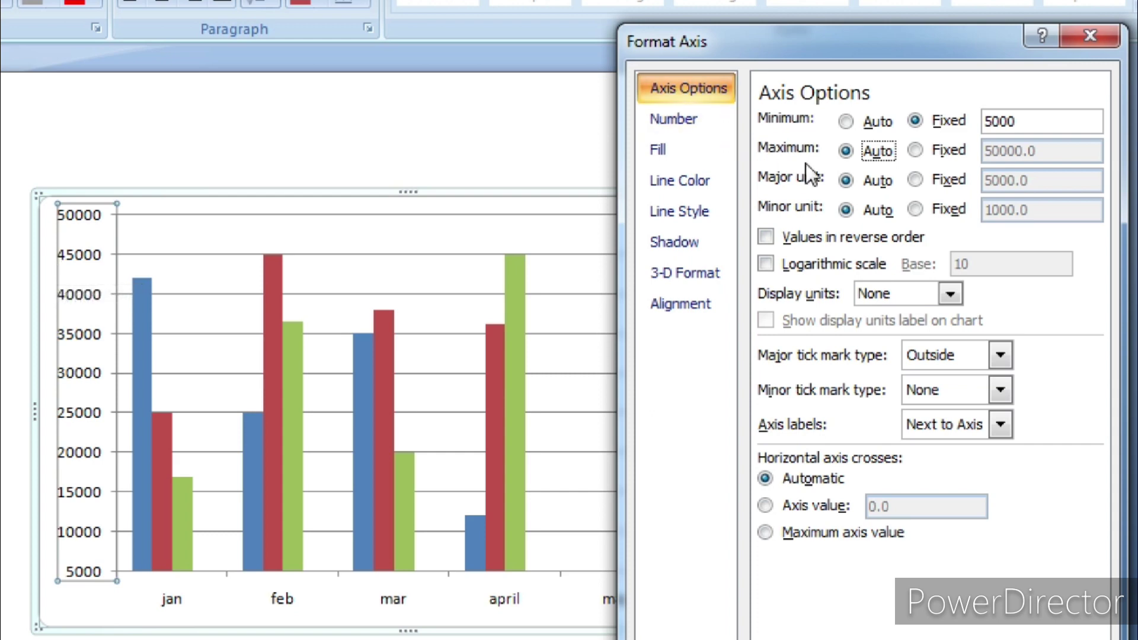
Fix the vertical axis maximum at 45000, replacing 50000
{"action": "left_click", "coordinate": [919, 152]}
{"action": "left_click", "coordinate": [1049, 151]}
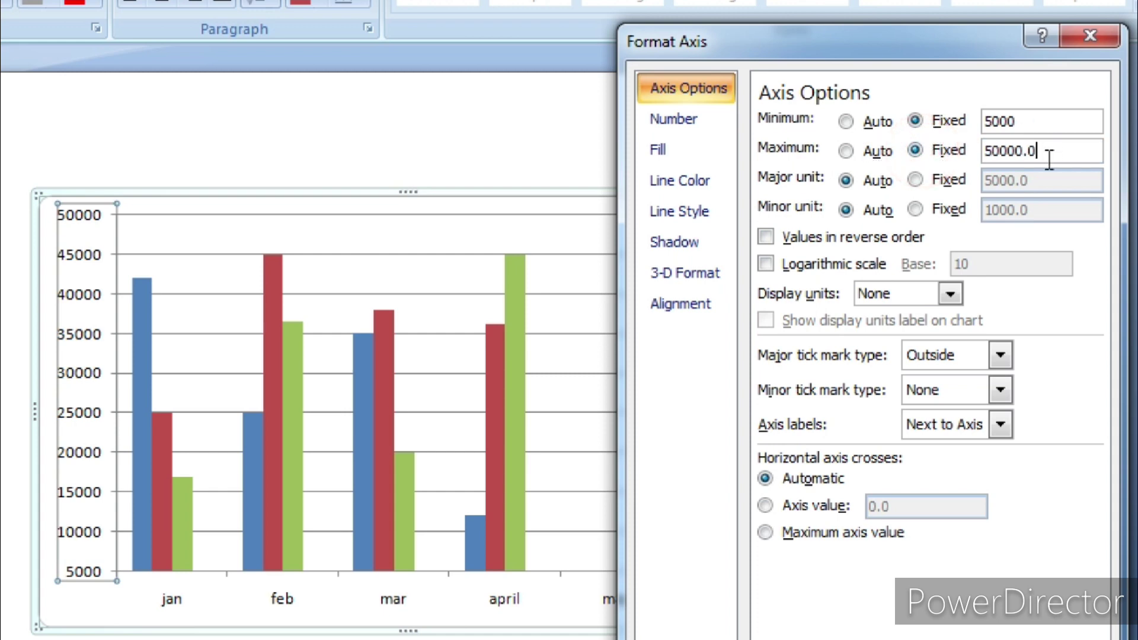
{"action": "key", "text": "BackSpace"}
{"action": "key", "text": "BackSpace"}
{"action": "key", "text": "BackSpace"}
{"action": "key", "text": "BackSpace"}
{"action": "key", "text": "BackSpace"}
{"action": "key", "text": "BackSpace"}
{"action": "key", "text": "BackSpace"}
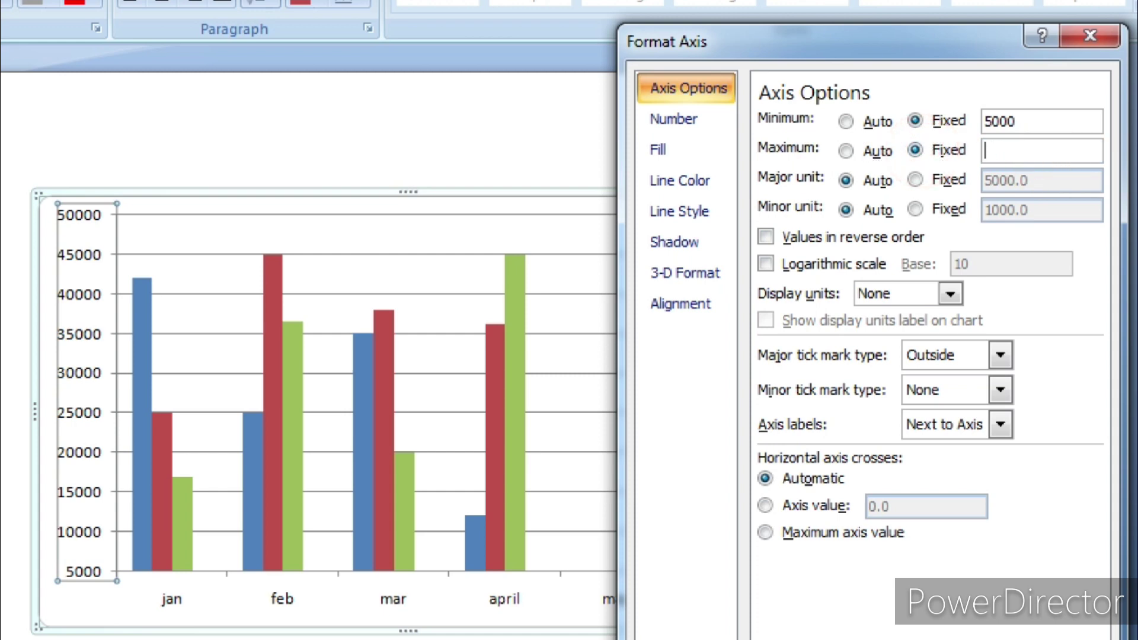
{"action": "type", "text": "45"}
{"action": "type", "text": "000"}
{"action": "left_click", "coordinate": [845, 181]}
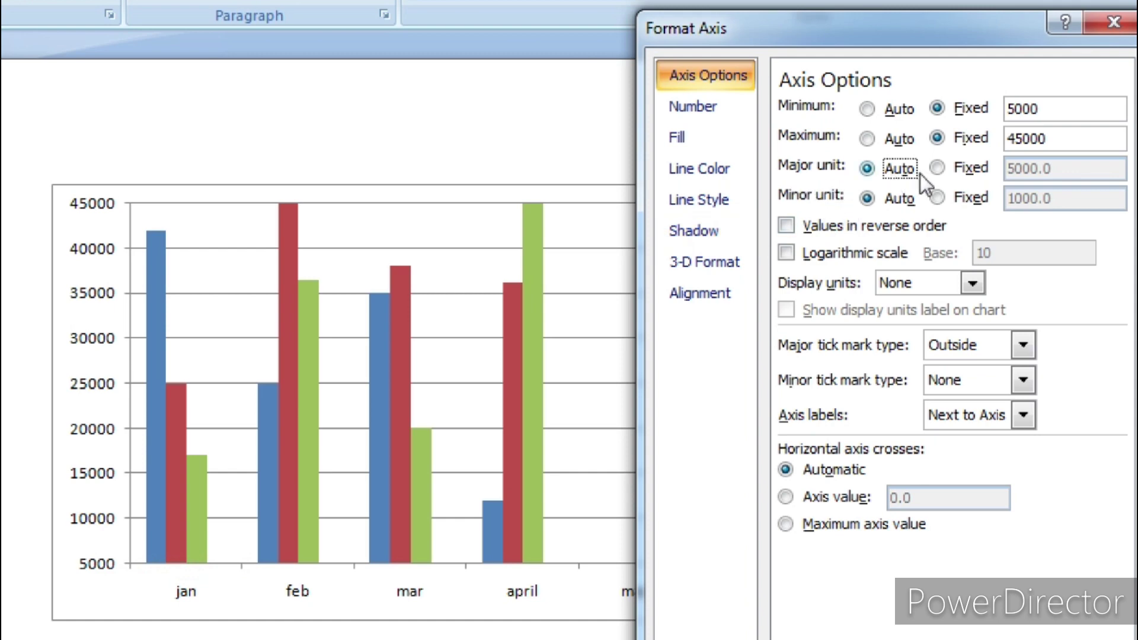
{"action": "left_click", "coordinate": [937, 169]}
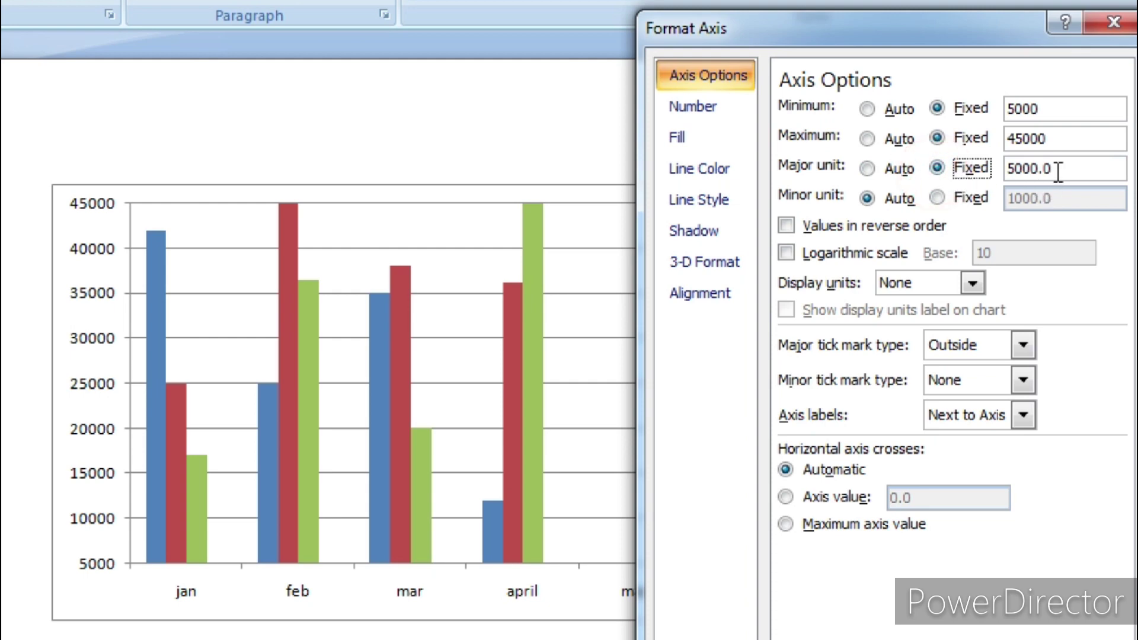
{"action": "left_click", "coordinate": [1053, 170]}
{"action": "key", "text": "BackSpace"}
{"action": "key", "text": "BackSpace"}
{"action": "key", "text": "BackSpace"}
{"action": "key", "text": "BackSpace"}
{"action": "key", "text": "BackSpace"}
{"action": "key", "text": "BackSpace"}
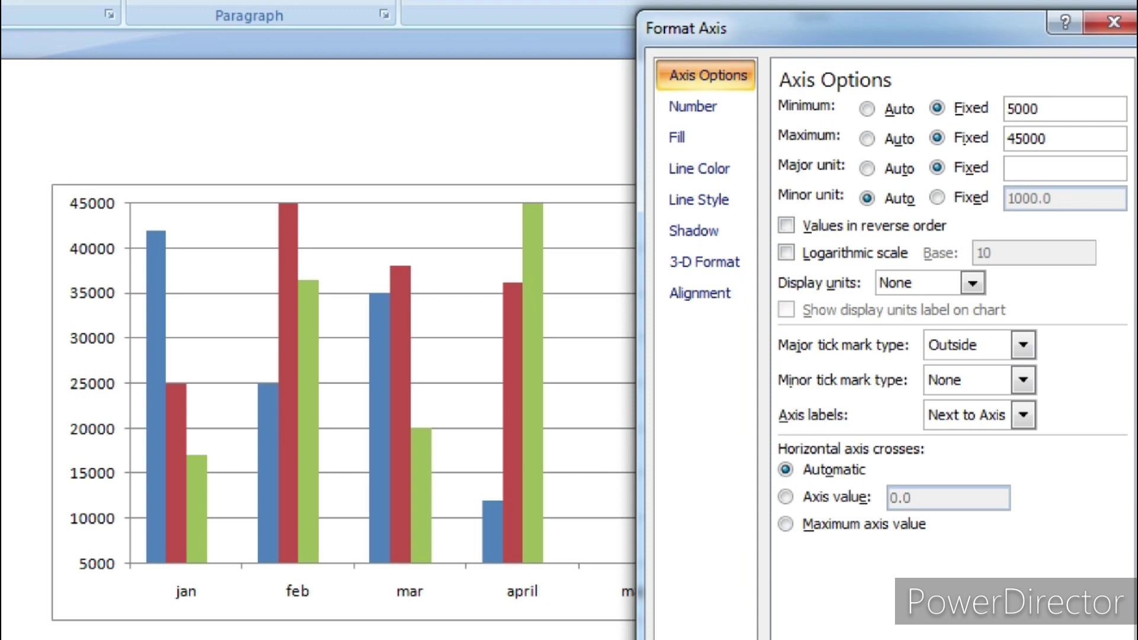
{"action": "type", "text": "2"}
{"action": "type", "text": "000"}
{"action": "left_click", "coordinate": [892, 200]}
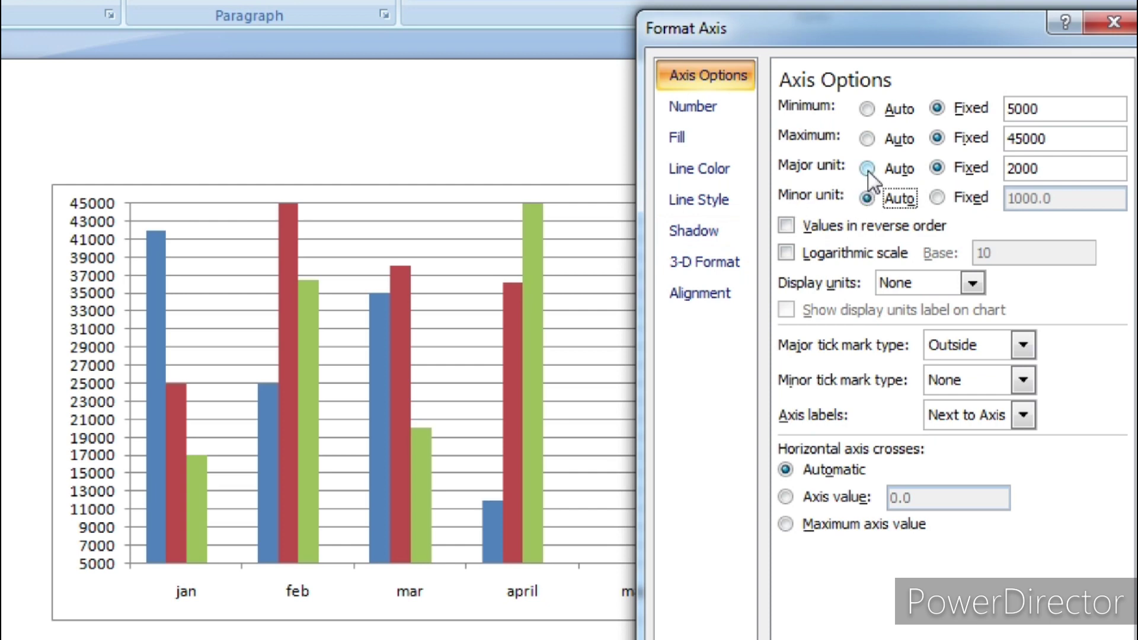
{"action": "left_click", "coordinate": [867, 169]}
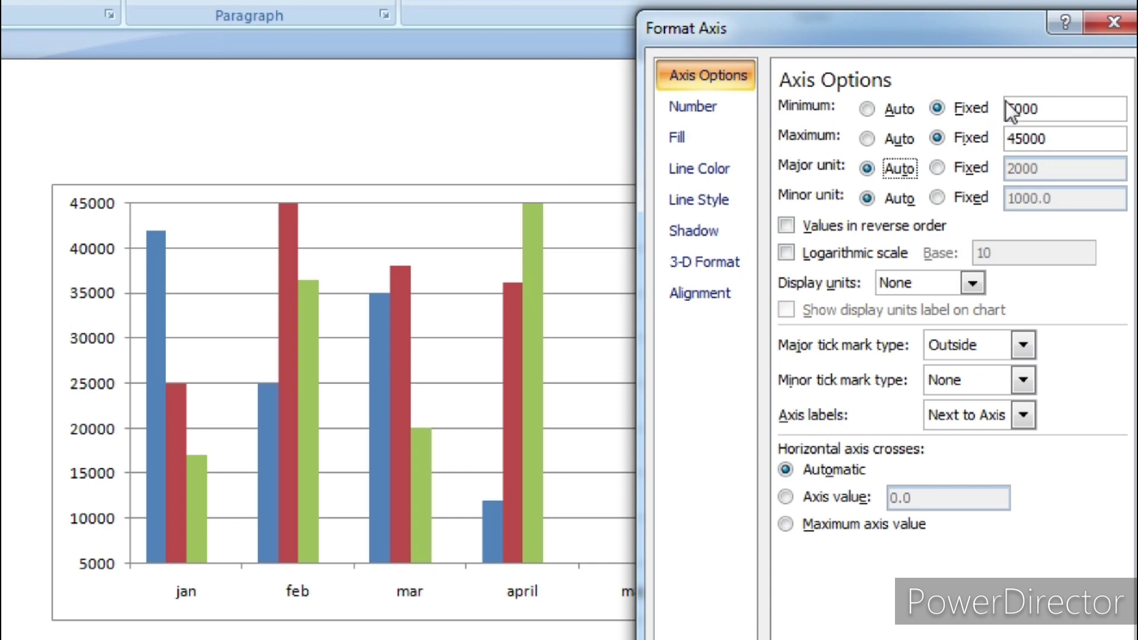
Close Format Axis and add minor gridlines from the vertical axis shortcut menu
{"action": "left_click", "coordinate": [1115, 22]}
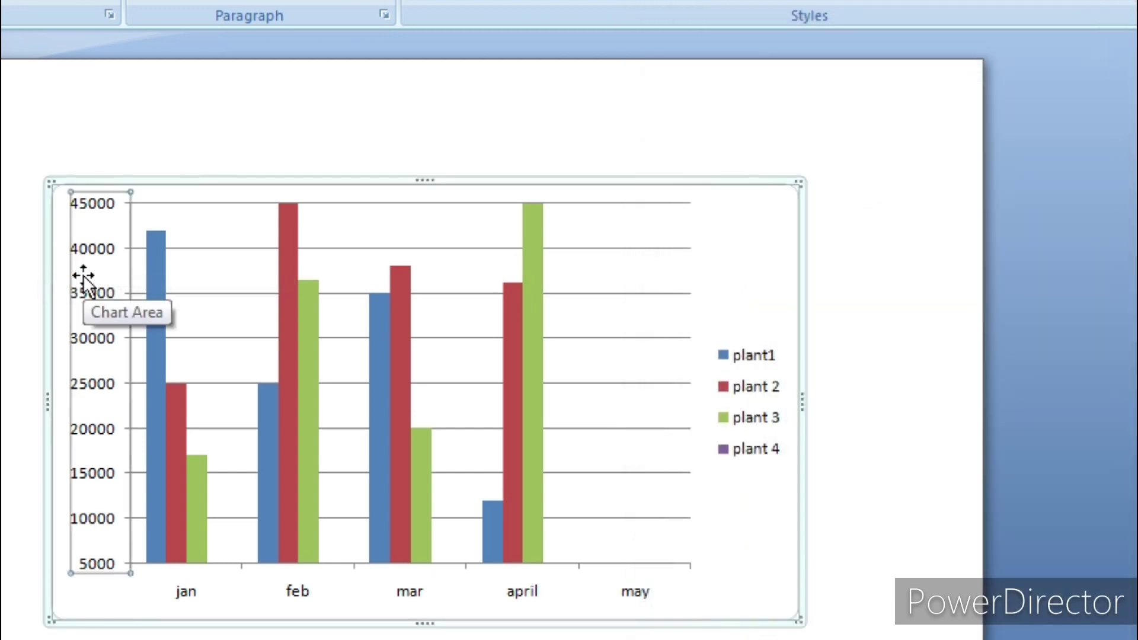
{"action": "left_click", "coordinate": [83, 276]}
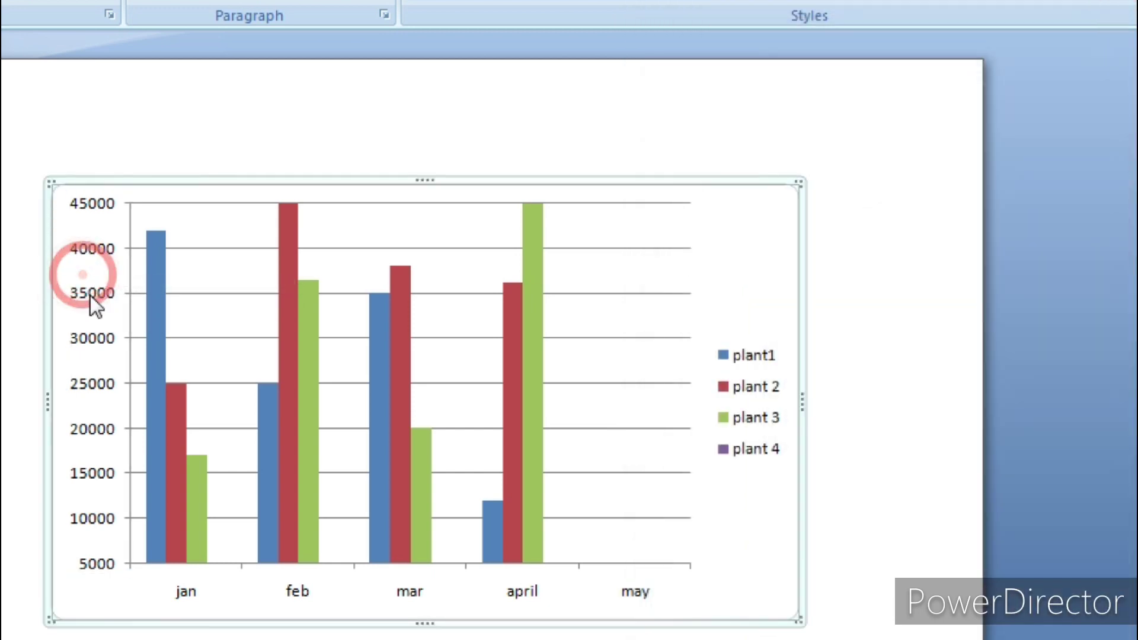
{"action": "right_click", "coordinate": [90, 297]}
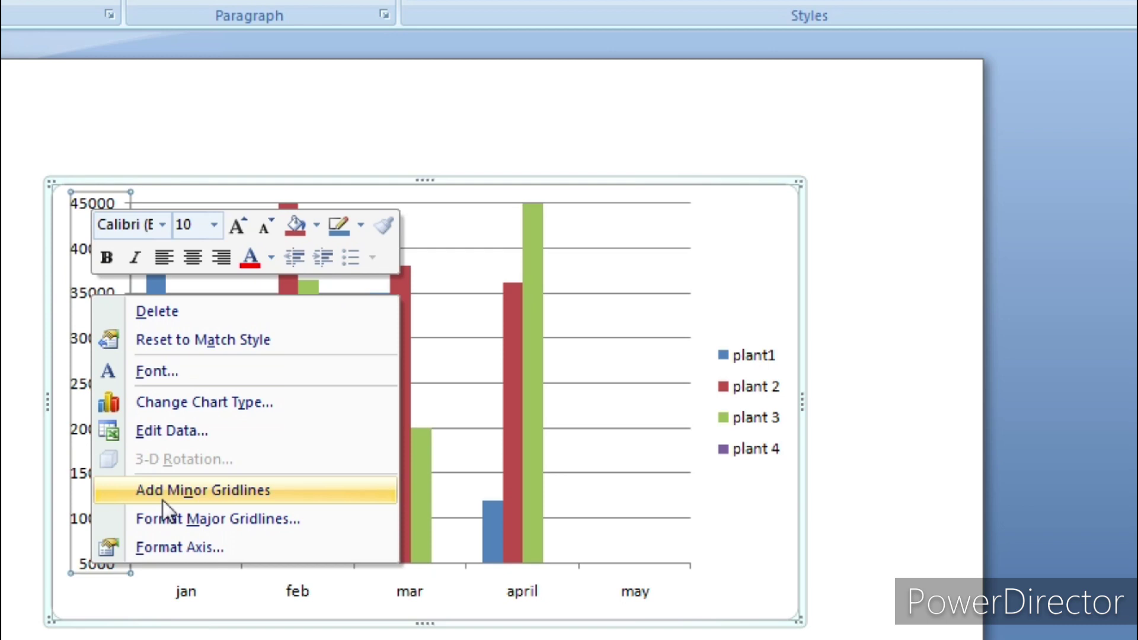
{"action": "left_click", "coordinate": [189, 490]}
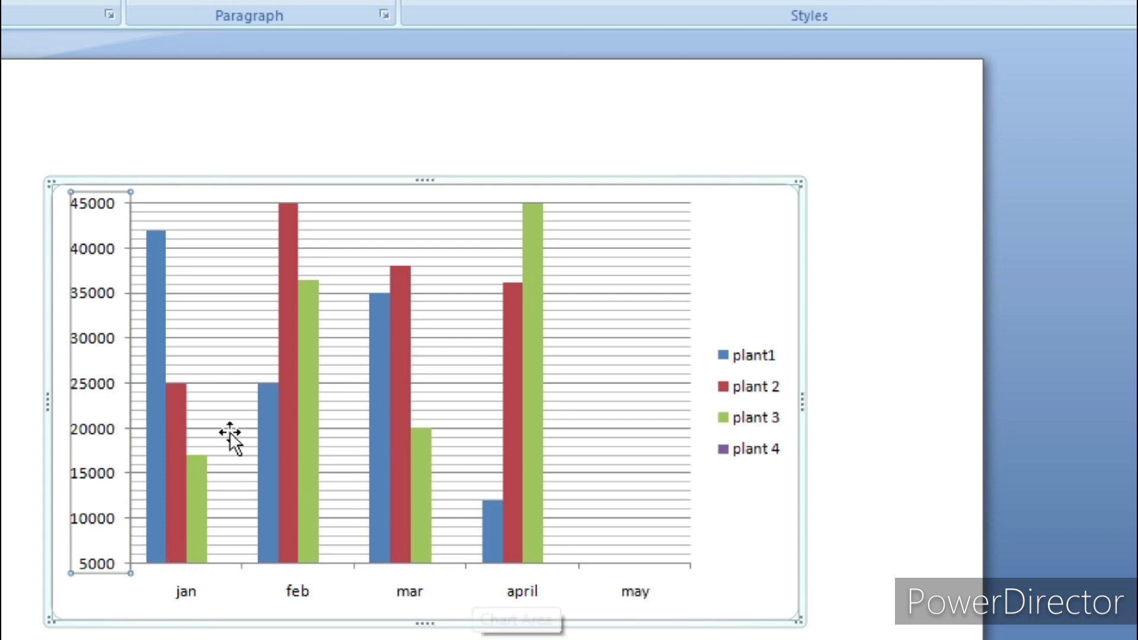
Reopen Format Axis and set the minor unit to Fixed 2500
{"action": "right_click", "coordinate": [105, 292]}
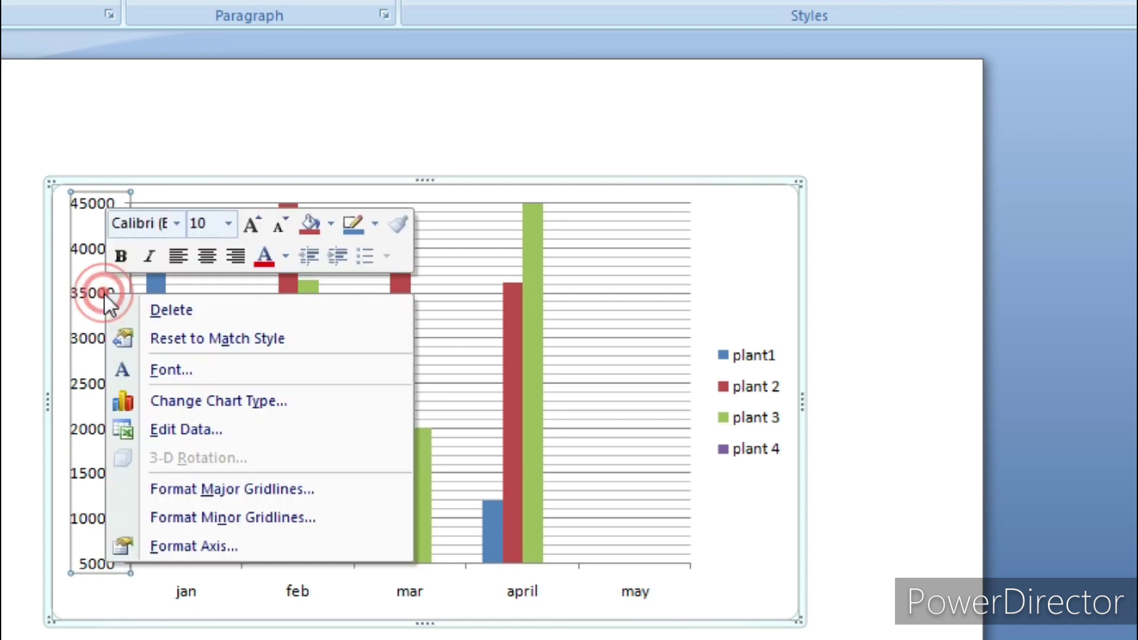
{"action": "left_click", "coordinate": [183, 547]}
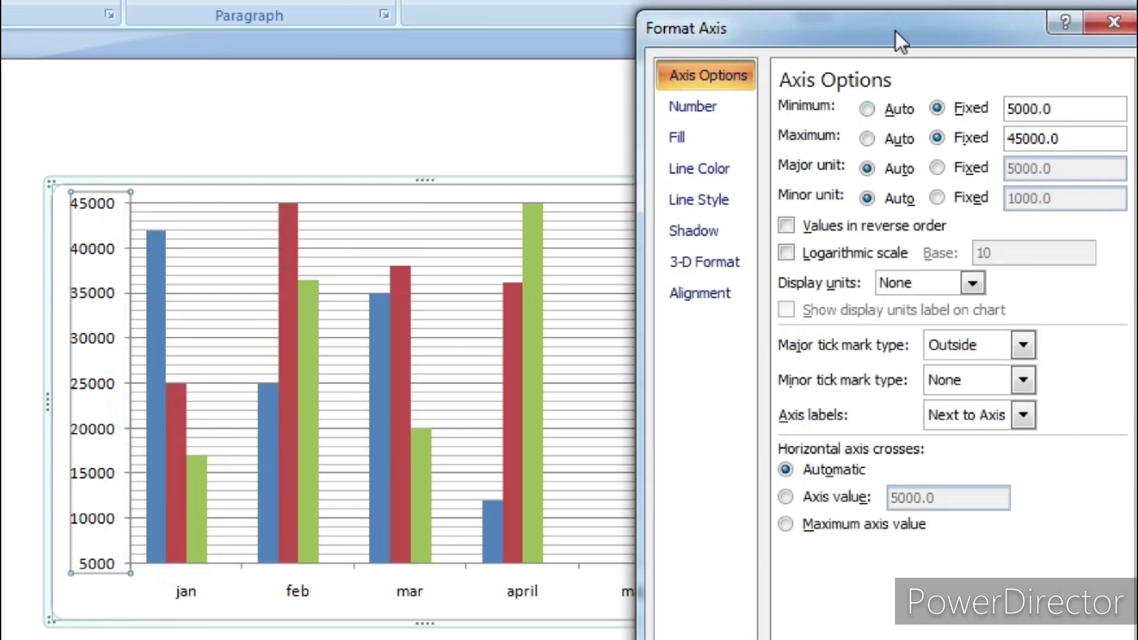
{"action": "left_click_drag", "start_coordinate": [897, 32], "coordinate": [928, 20]}
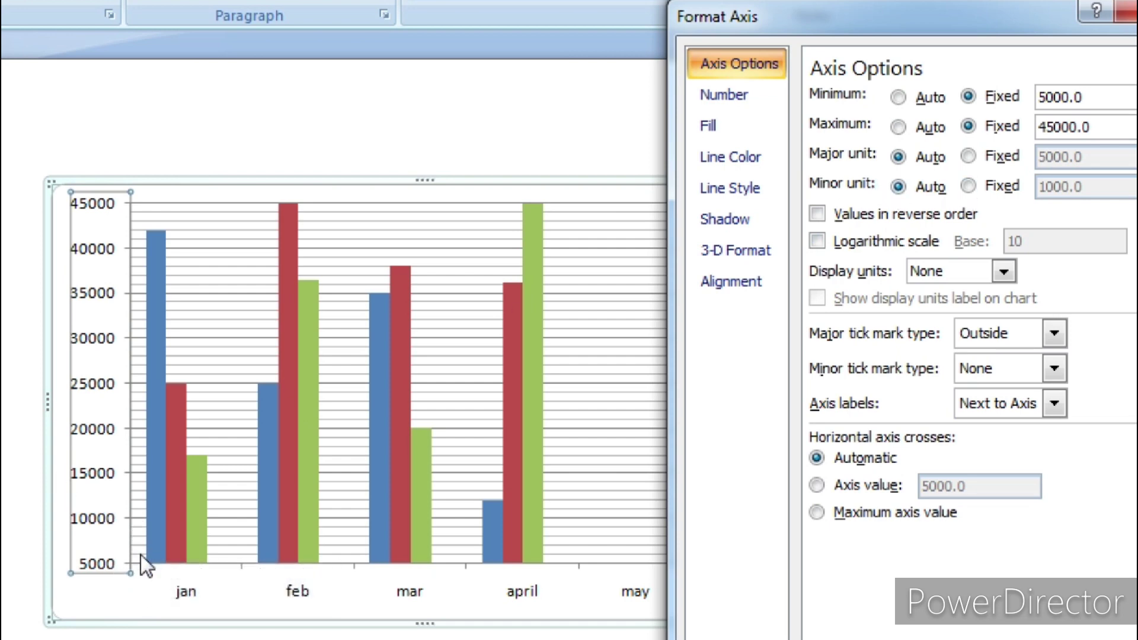
{"action": "left_click", "coordinate": [966, 186]}
{"action": "left_click", "coordinate": [1123, 187]}
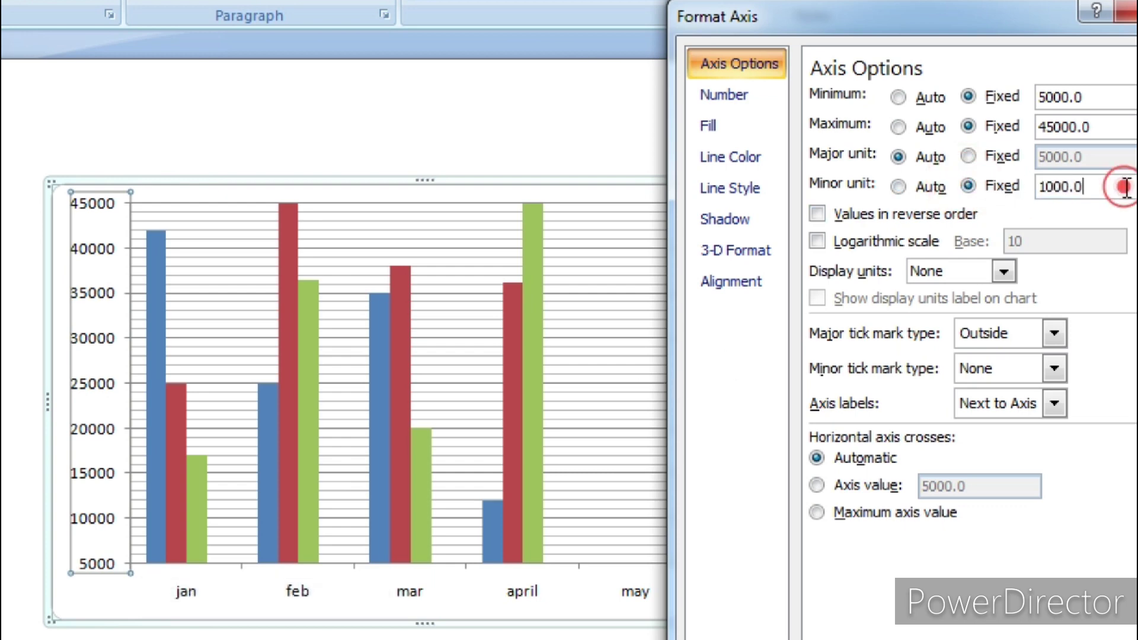
{"action": "key", "text": "BackSpace"}
{"action": "key", "text": "BackSpace"}
{"action": "key", "text": "BackSpace"}
{"action": "key", "text": "BackSpace"}
{"action": "key", "text": "BackSpace"}
{"action": "key", "text": "BackSpace"}
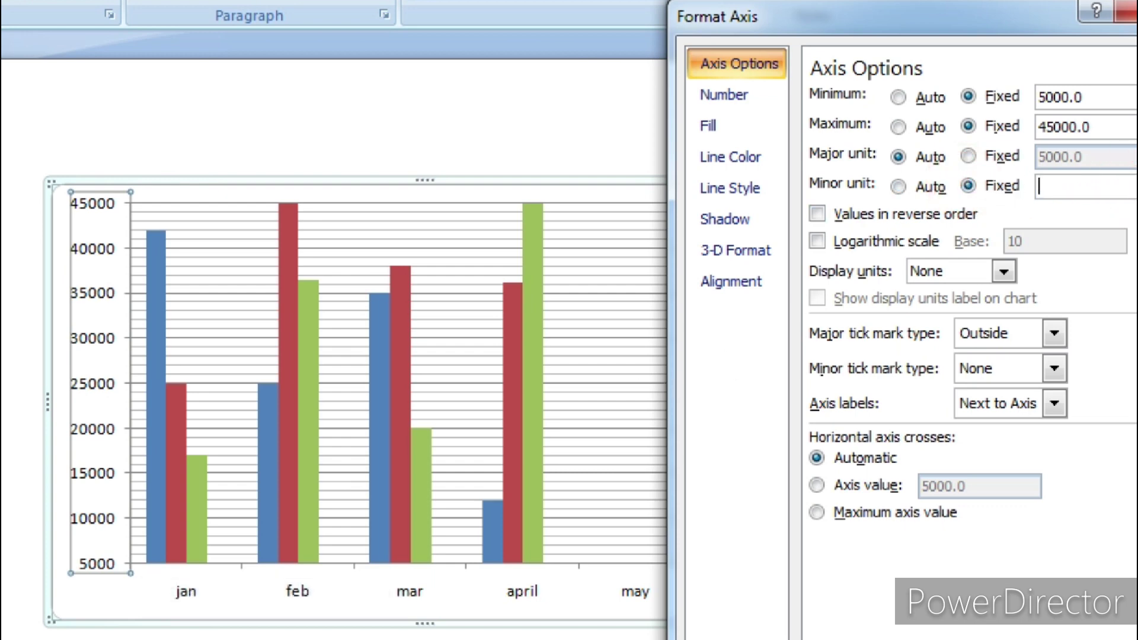
{"action": "type", "text": "2500"}
{"action": "left_click", "coordinate": [907, 156]}
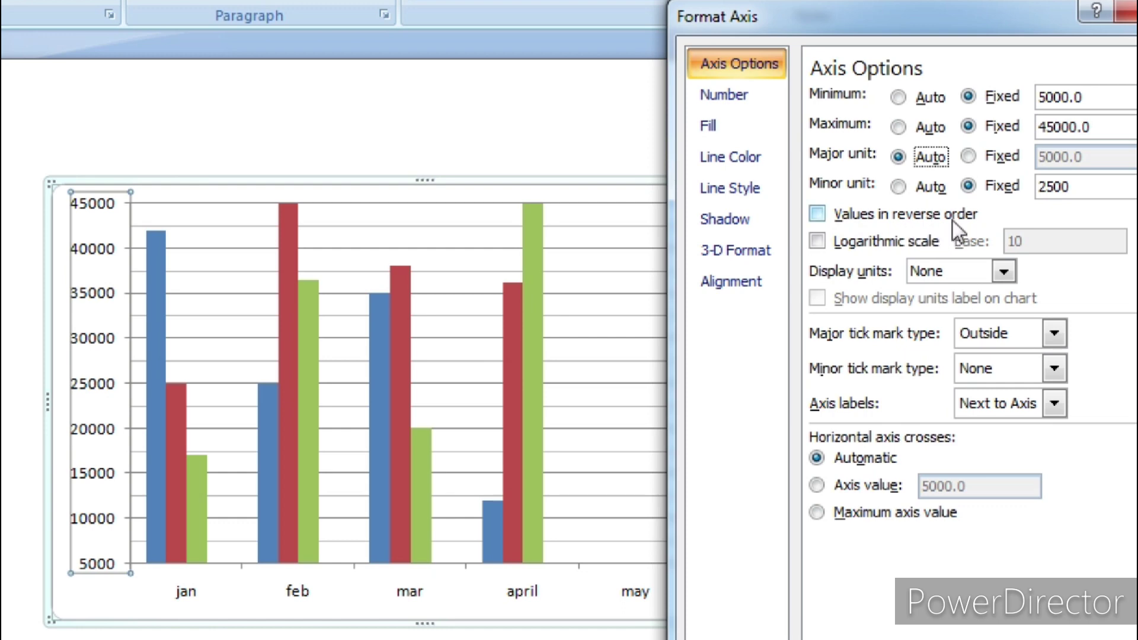
Turn 'Values in reverse order' on, then off again to keep the axis upright
{"action": "left_click", "coordinate": [818, 214]}
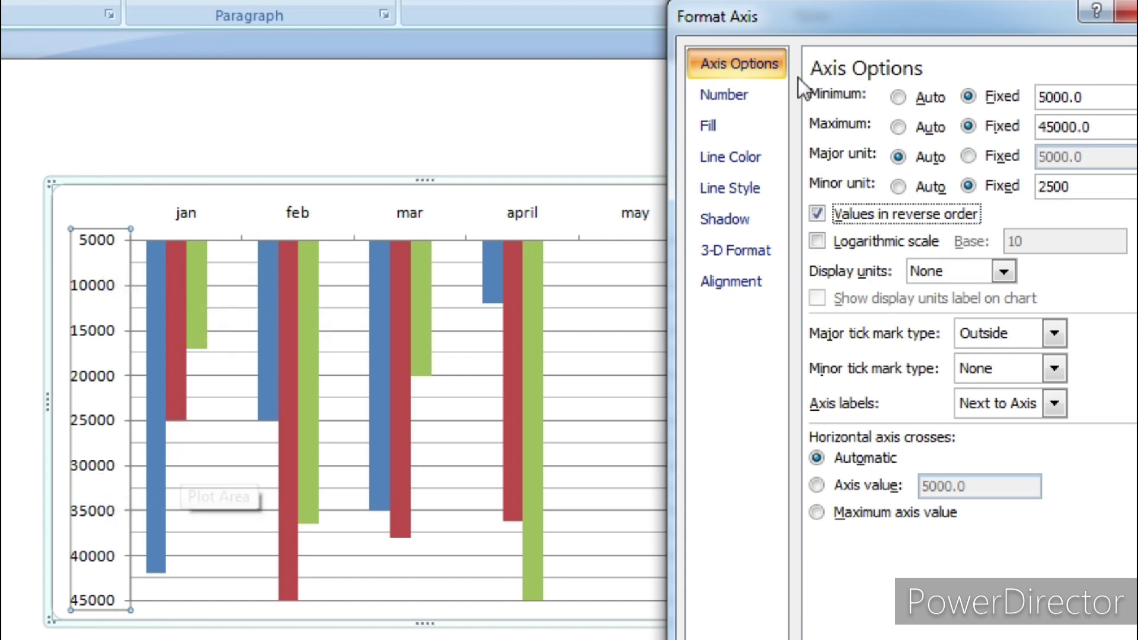
{"action": "left_click", "coordinate": [818, 213]}
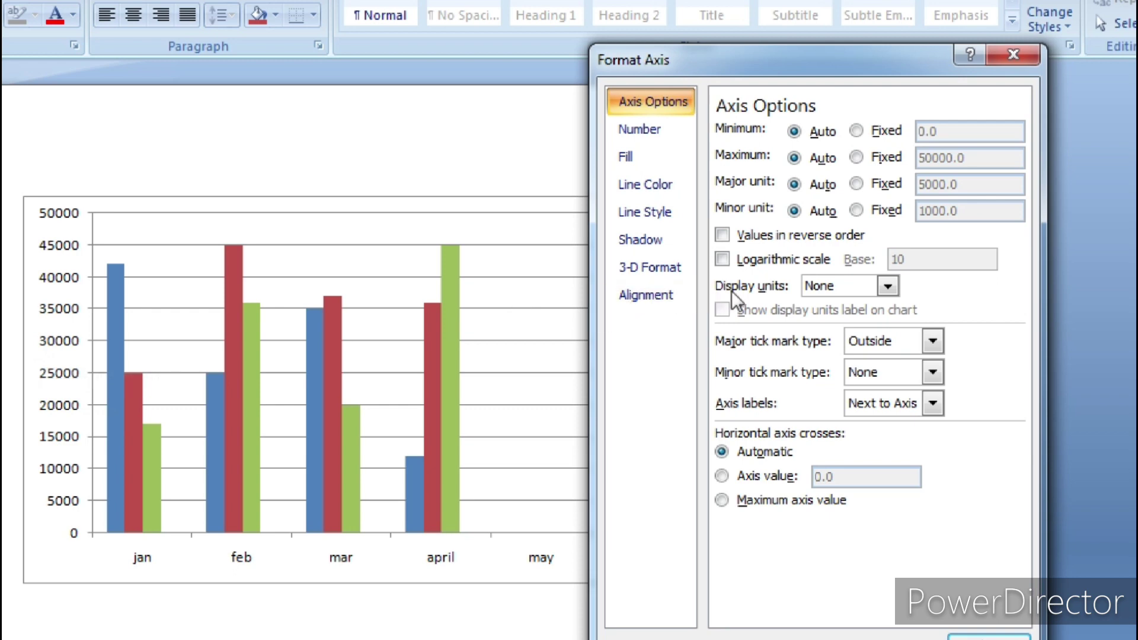
Set display units to Thousands, keeping the 'Thousands' label shown on the chart
{"action": "left_click", "coordinate": [887, 286]}
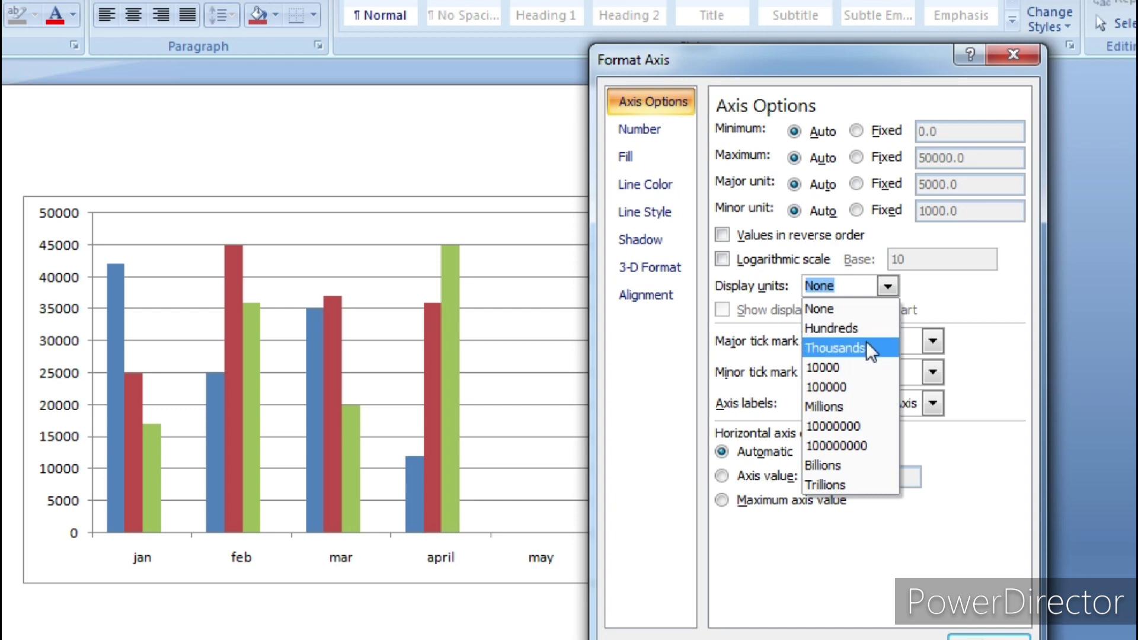
{"action": "left_click", "coordinate": [868, 350]}
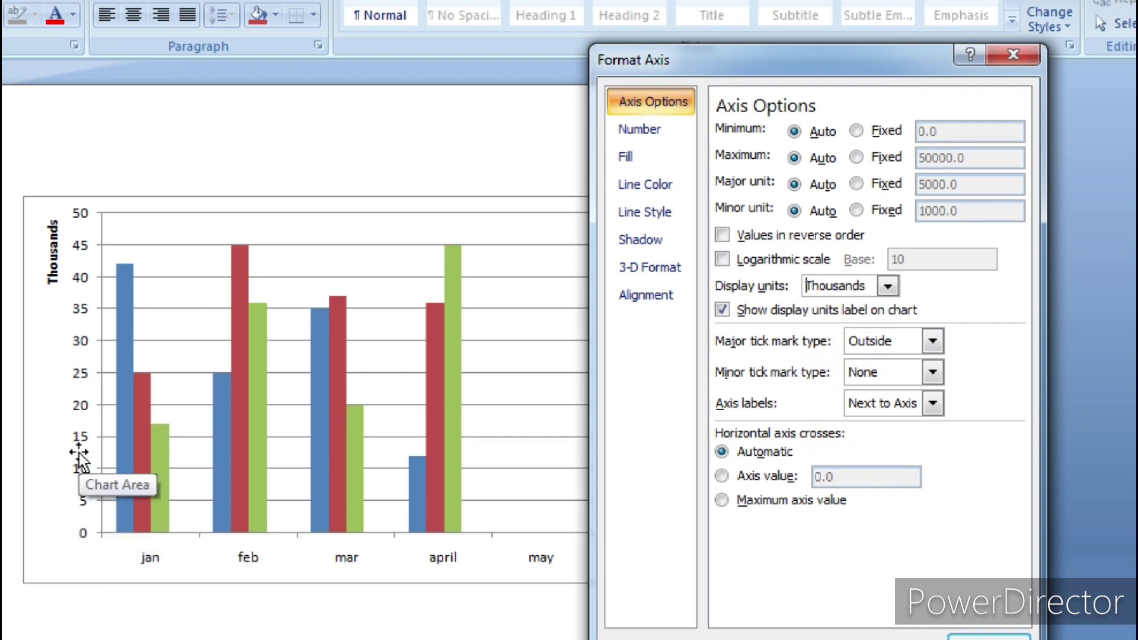
{"action": "left_click_drag", "start_coordinate": [77, 444], "coordinate": [53, 353]}
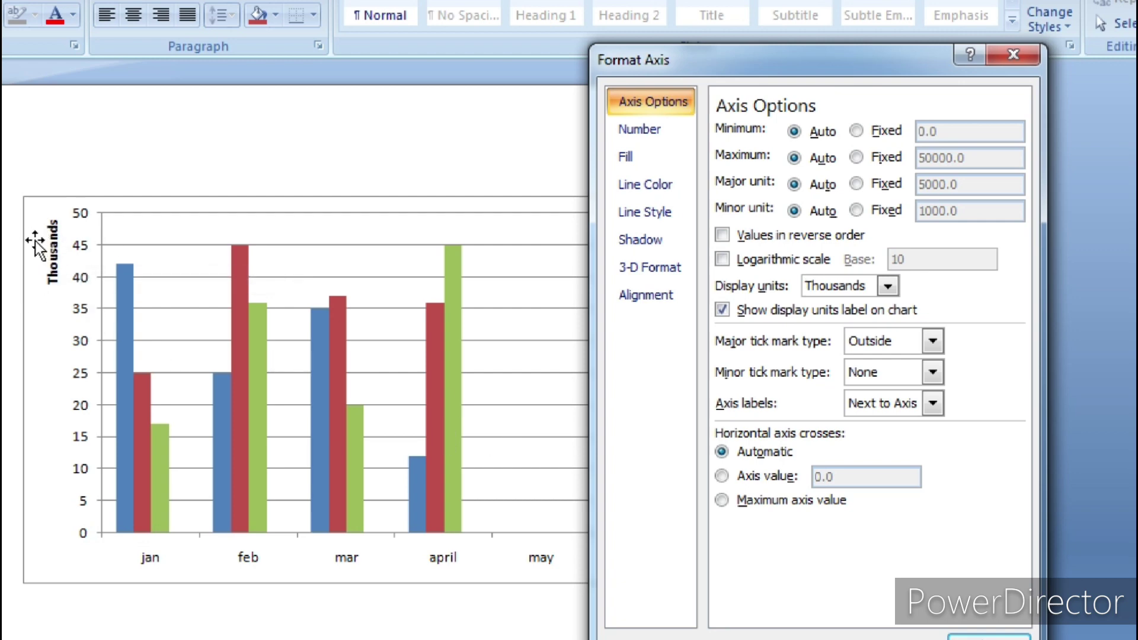
{"action": "left_click", "coordinate": [722, 311]}
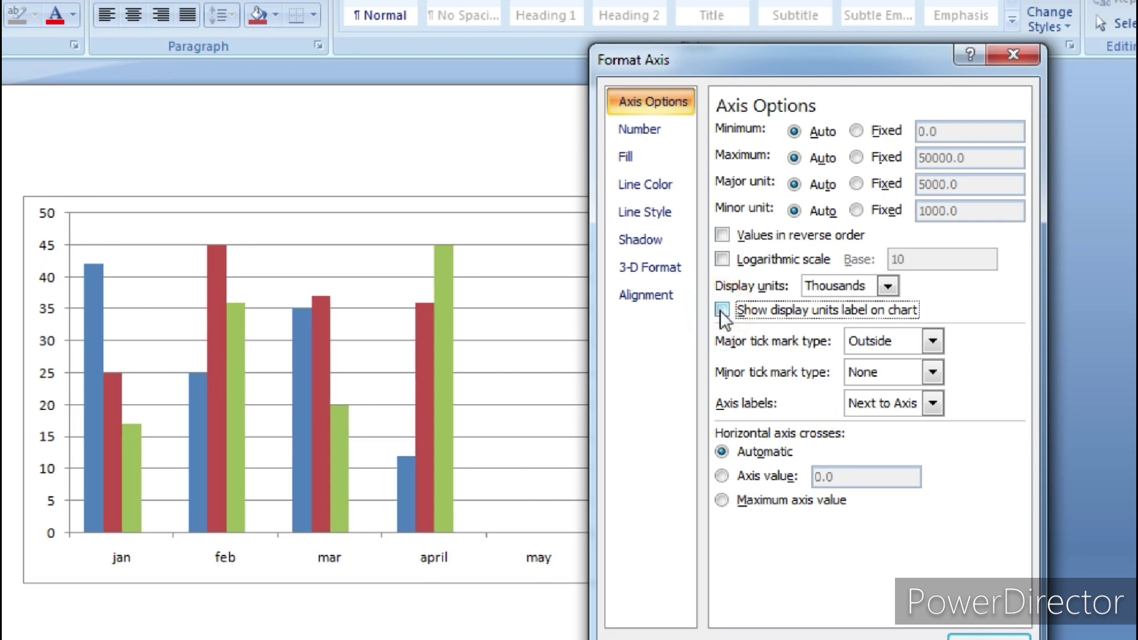
{"action": "left_click", "coordinate": [722, 310]}
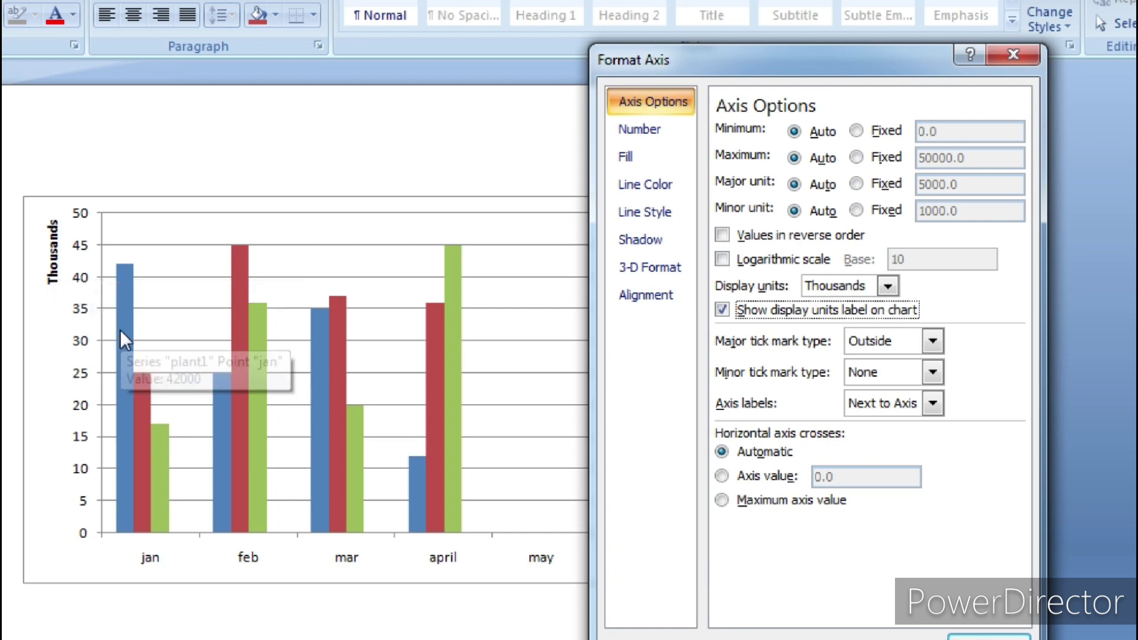
{"action": "mouse_move", "coordinate": [498, 318]}
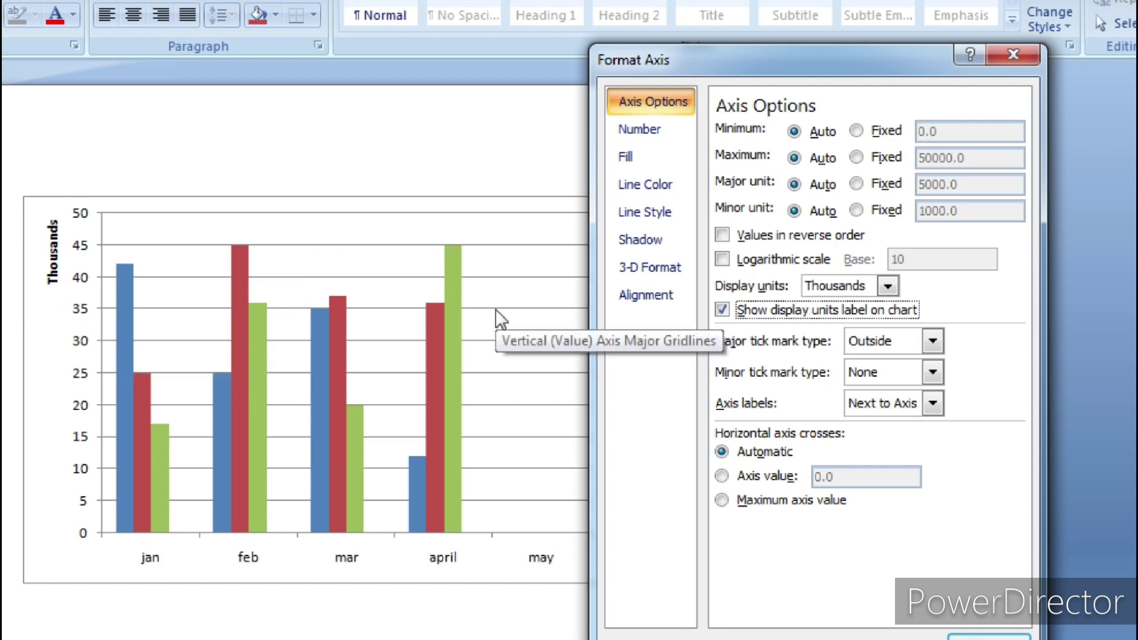
{"action": "left_click", "coordinate": [721, 308]}
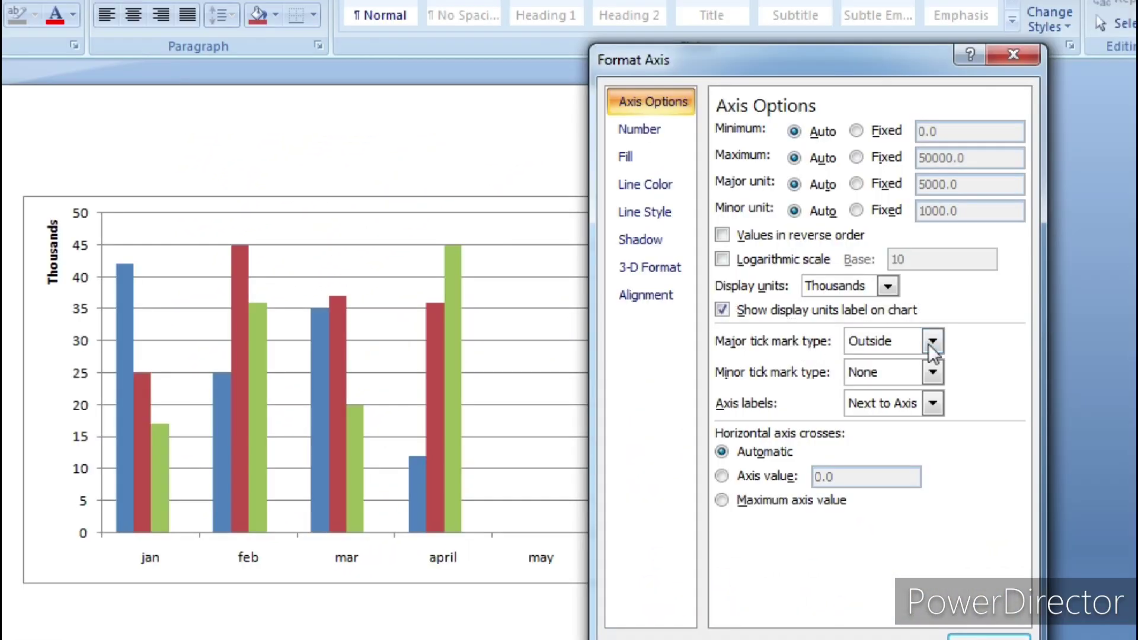
Try Inside major tick marks, then set them back to Outside
{"action": "left_click", "coordinate": [931, 342]}
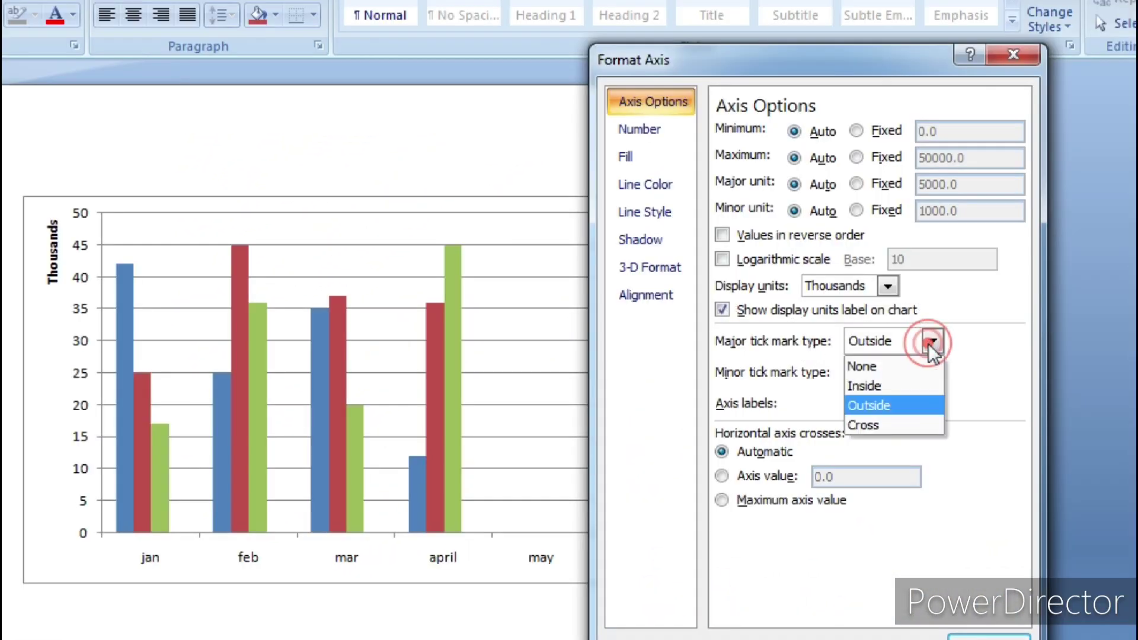
{"action": "left_click", "coordinate": [900, 384]}
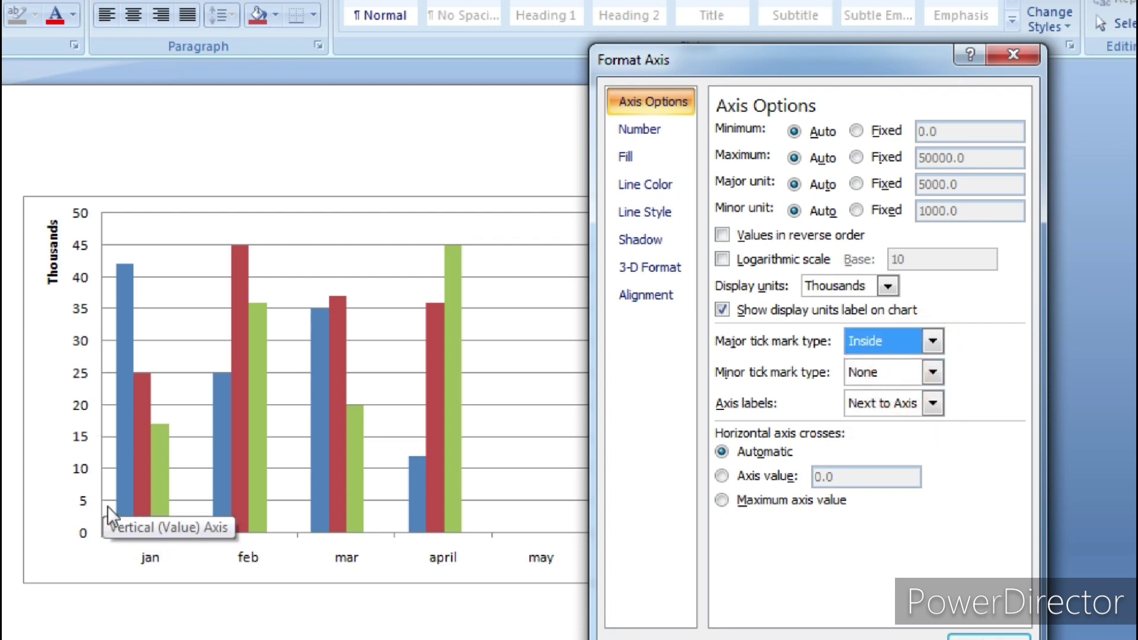
{"action": "left_click", "coordinate": [934, 340]}
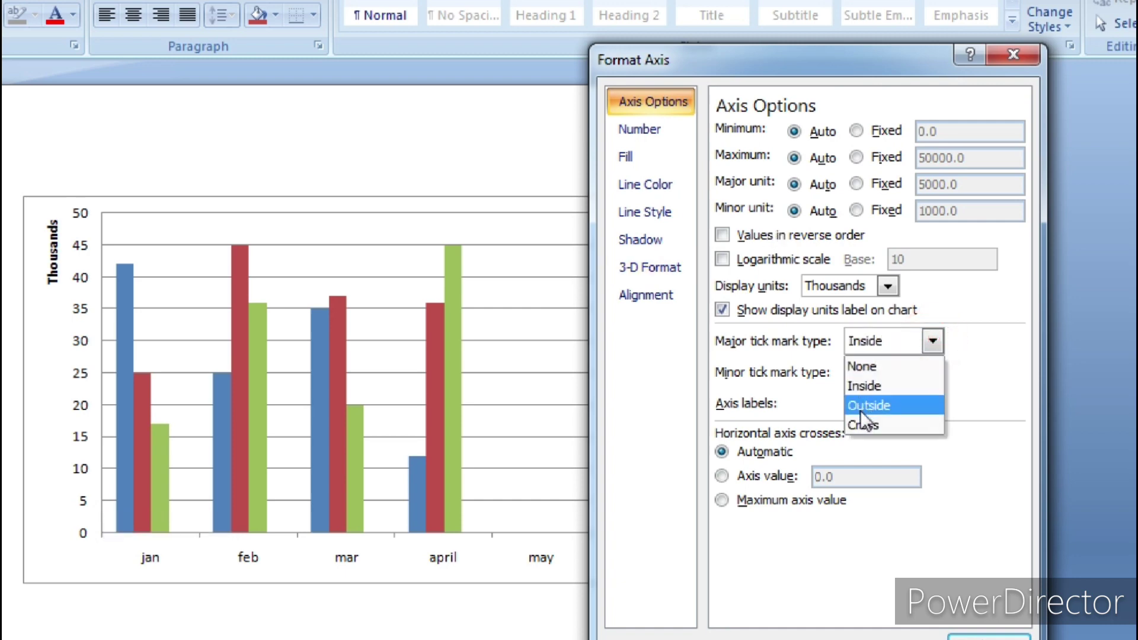
{"action": "left_click", "coordinate": [875, 408]}
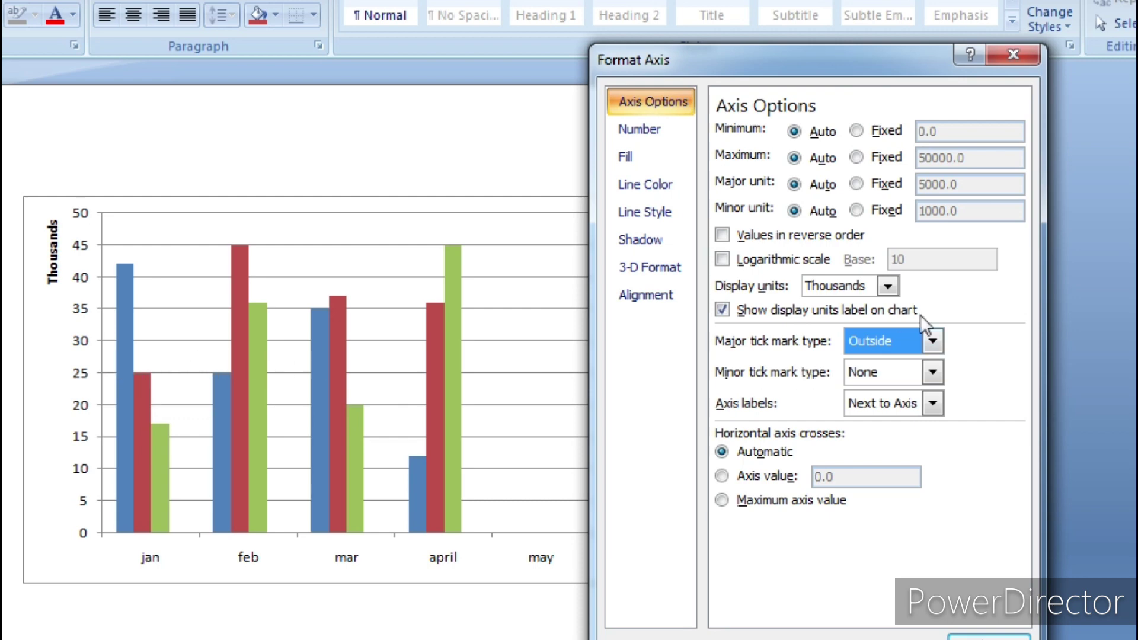
Close the axis settings and add minor gridlines again via the vertical axis menu
{"action": "left_click", "coordinate": [1013, 55]}
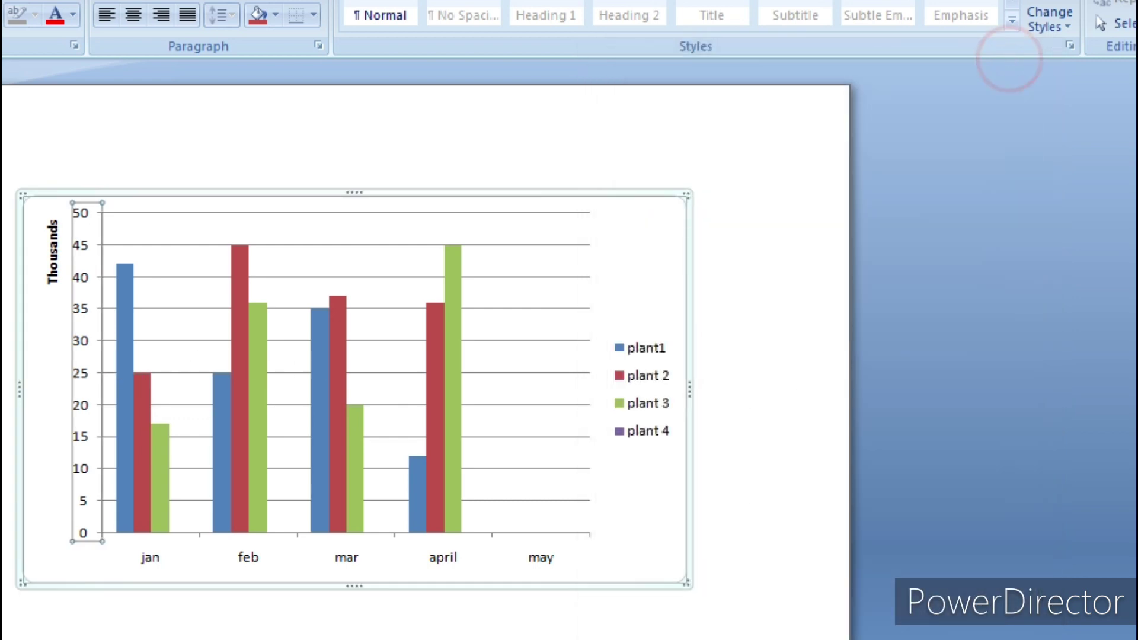
{"action": "left_click", "coordinate": [83, 343]}
{"action": "right_click", "coordinate": [83, 347]}
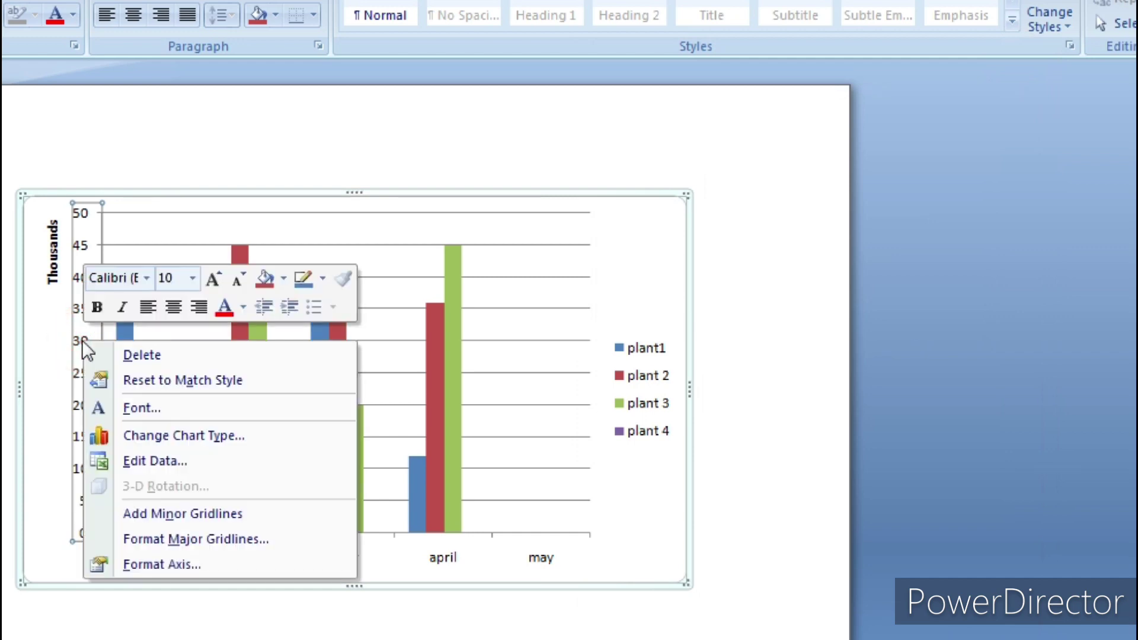
{"action": "left_click", "coordinate": [132, 514]}
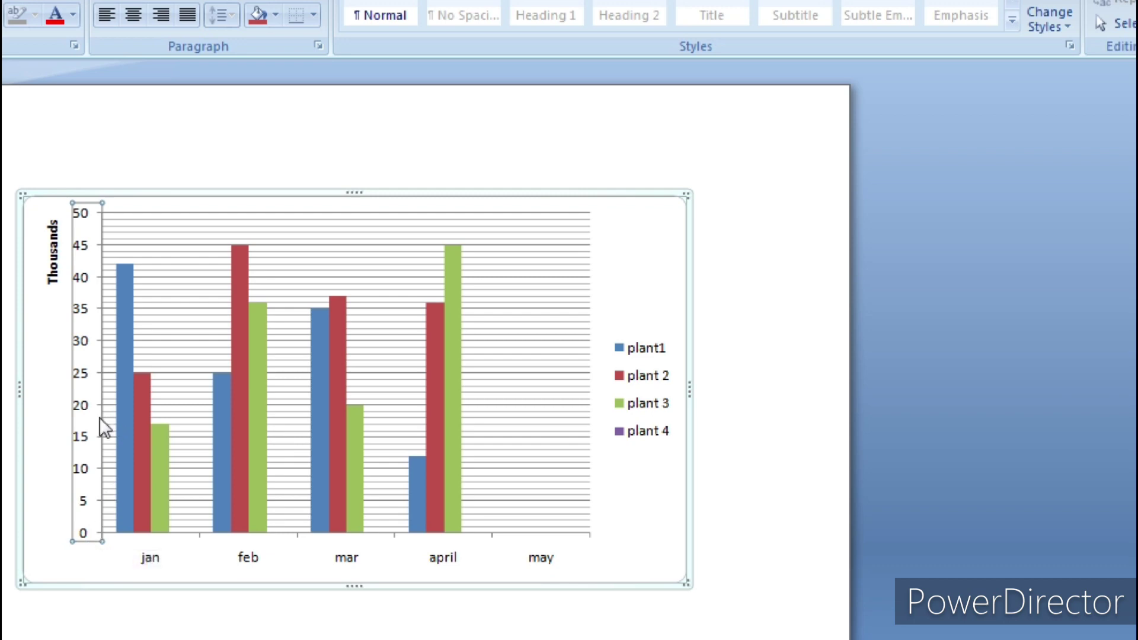
{"action": "right_click", "coordinate": [83, 422]}
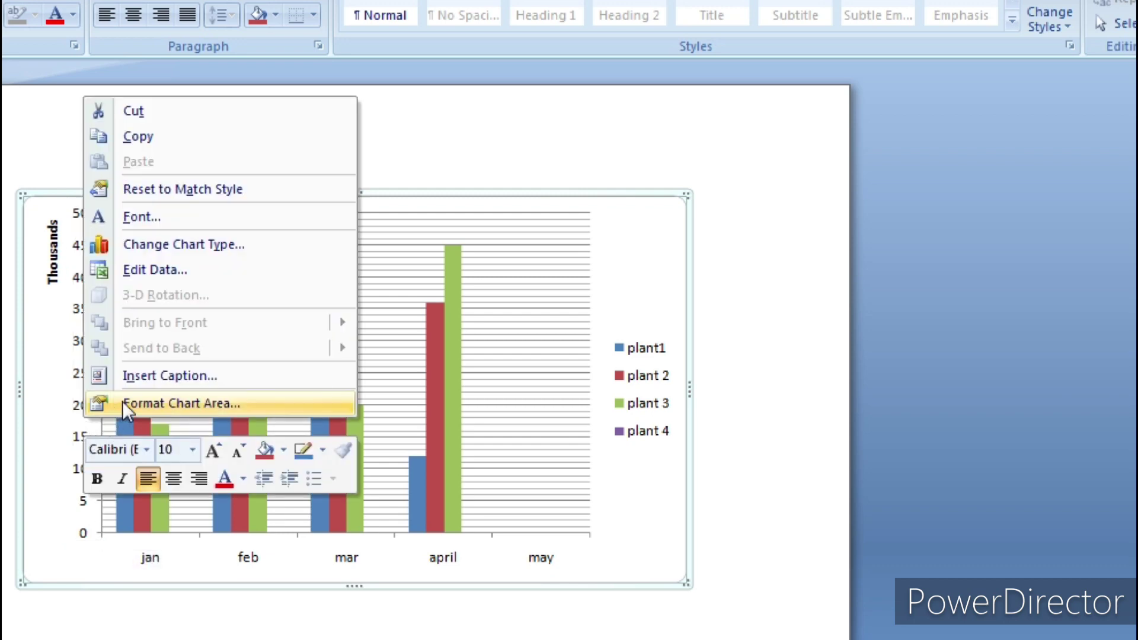
{"action": "left_click", "coordinate": [18, 439]}
{"action": "left_click", "coordinate": [77, 432]}
{"action": "right_click", "coordinate": [78, 436]}
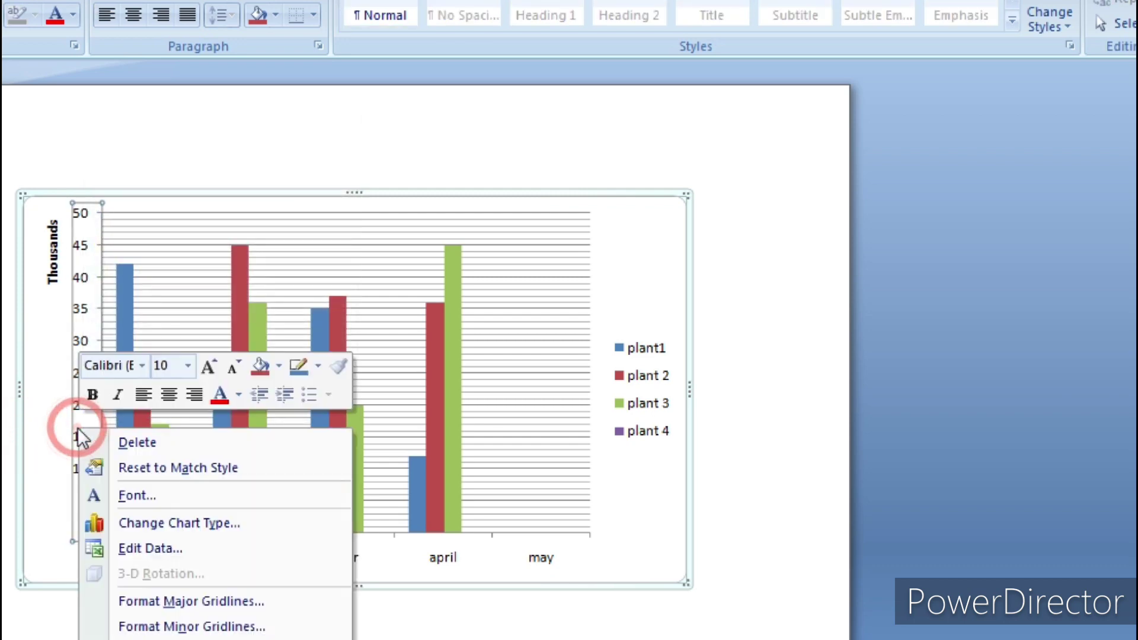
Set the vertical axis minor tick marks to Outside and move the Format Axis dialog aside
{"action": "left_click", "coordinate": [153, 637]}
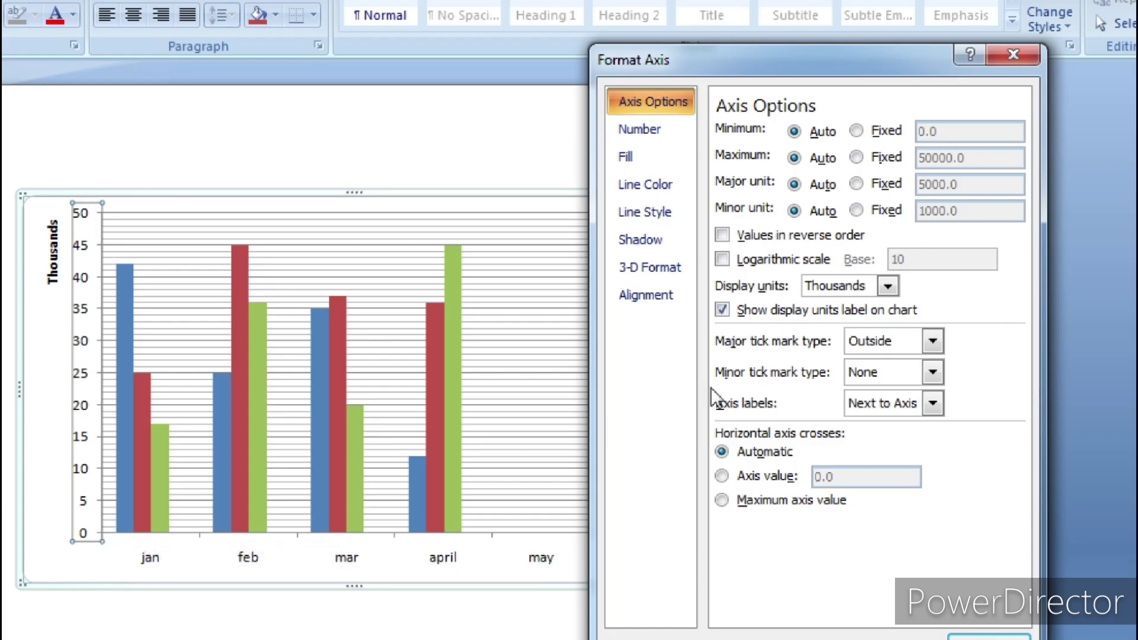
{"action": "left_click", "coordinate": [929, 373]}
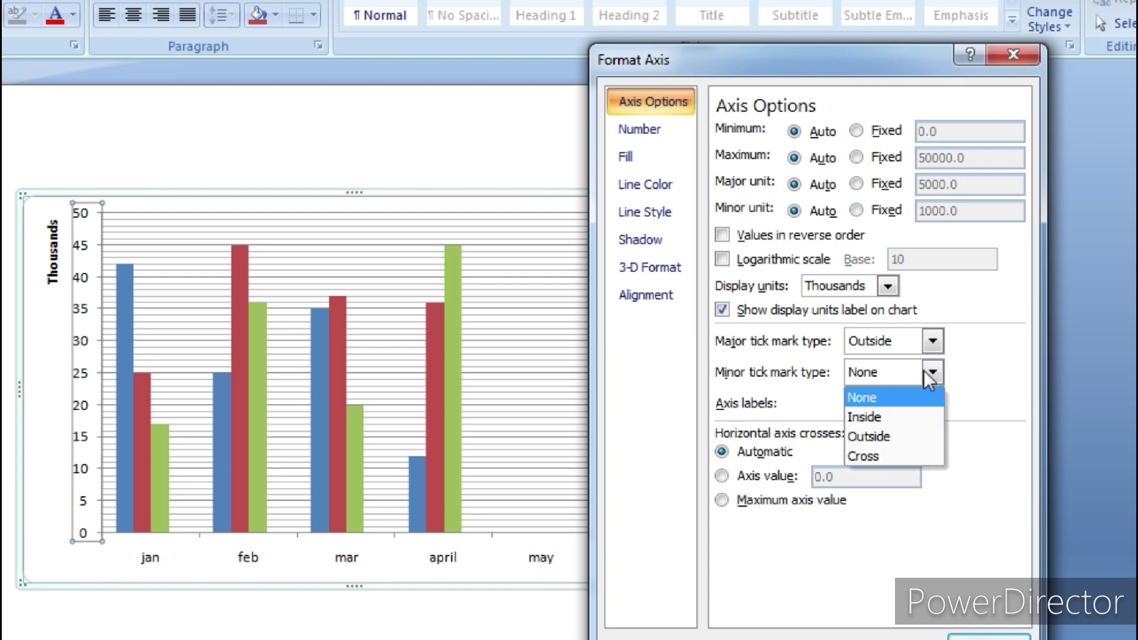
{"action": "left_click", "coordinate": [899, 439]}
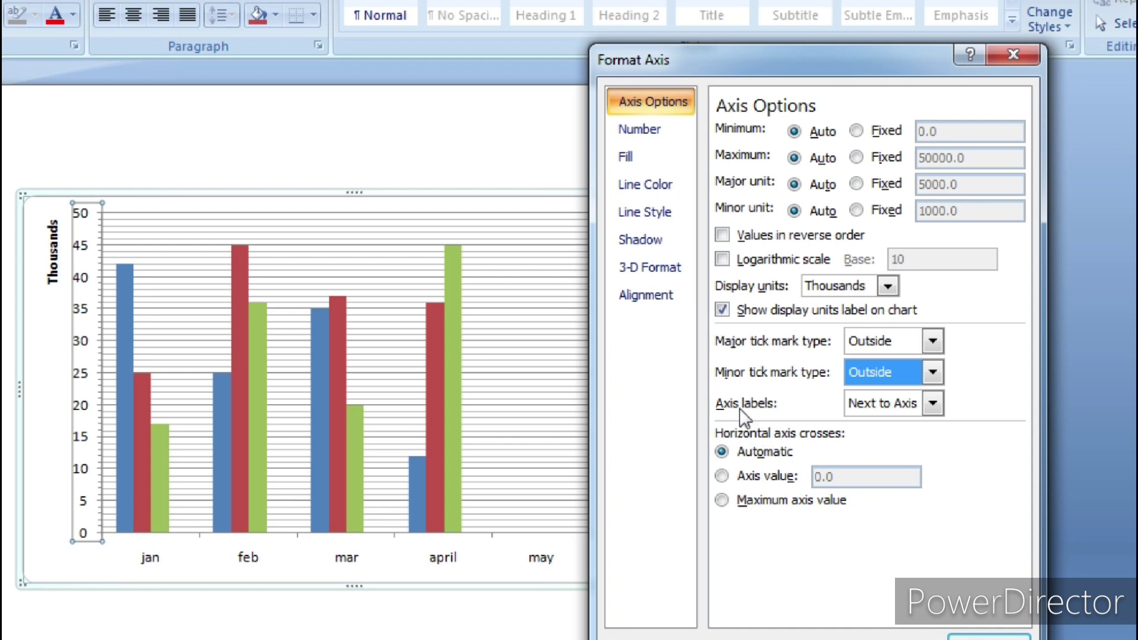
{"action": "left_click", "coordinate": [931, 403]}
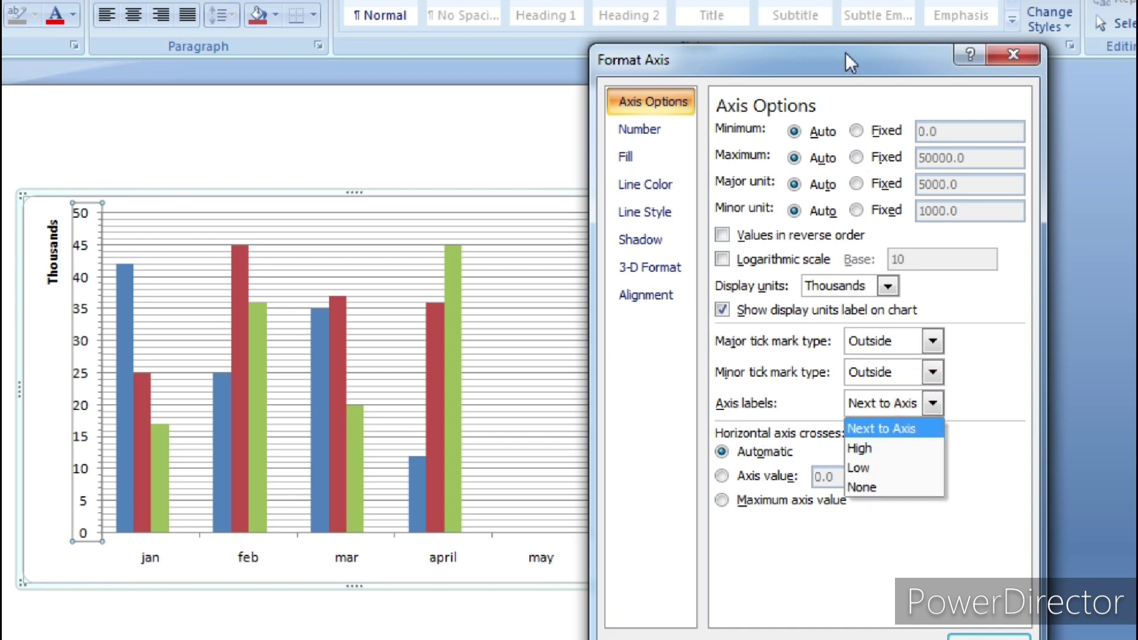
{"action": "left_click_drag", "start_coordinate": [849, 59], "coordinate": [958, 27]}
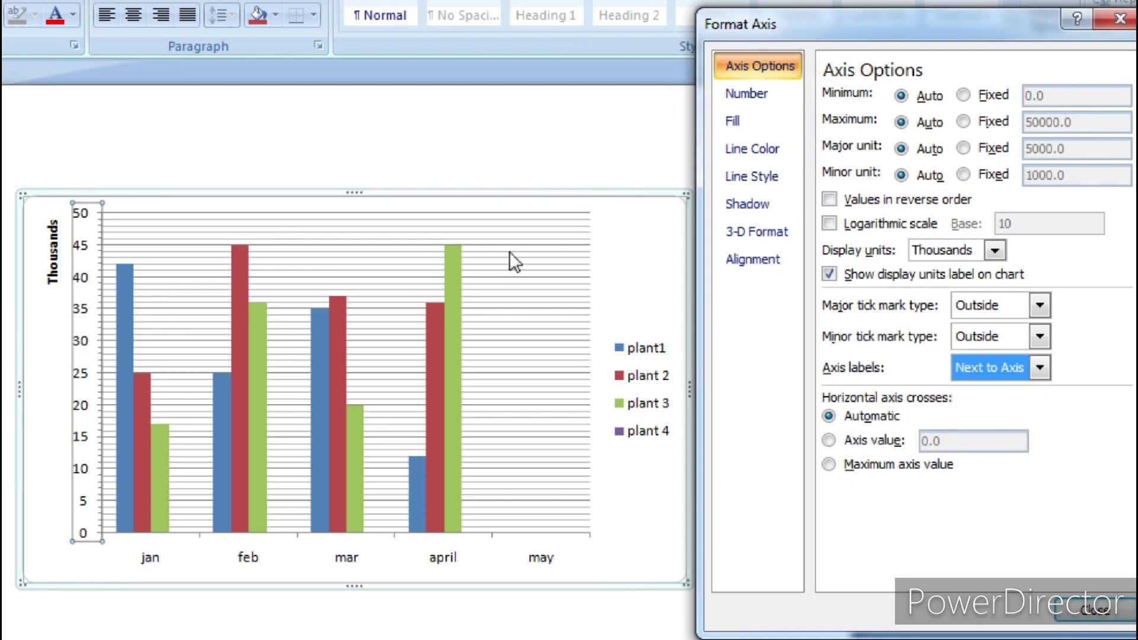
{"action": "left_click", "coordinate": [1040, 367]}
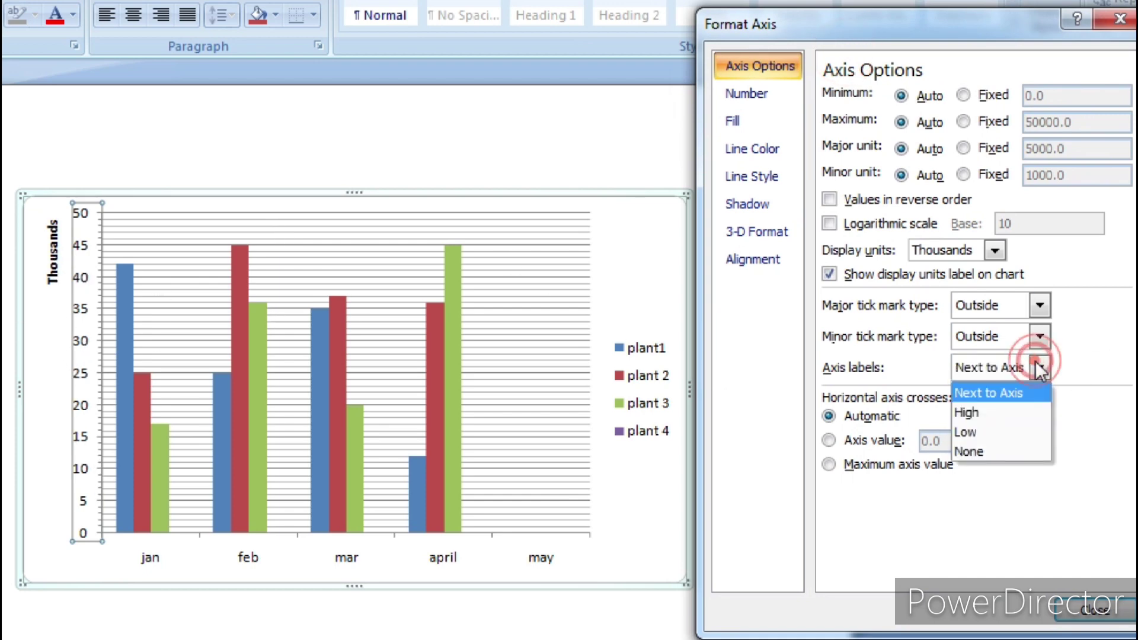
{"action": "left_click", "coordinate": [1008, 414]}
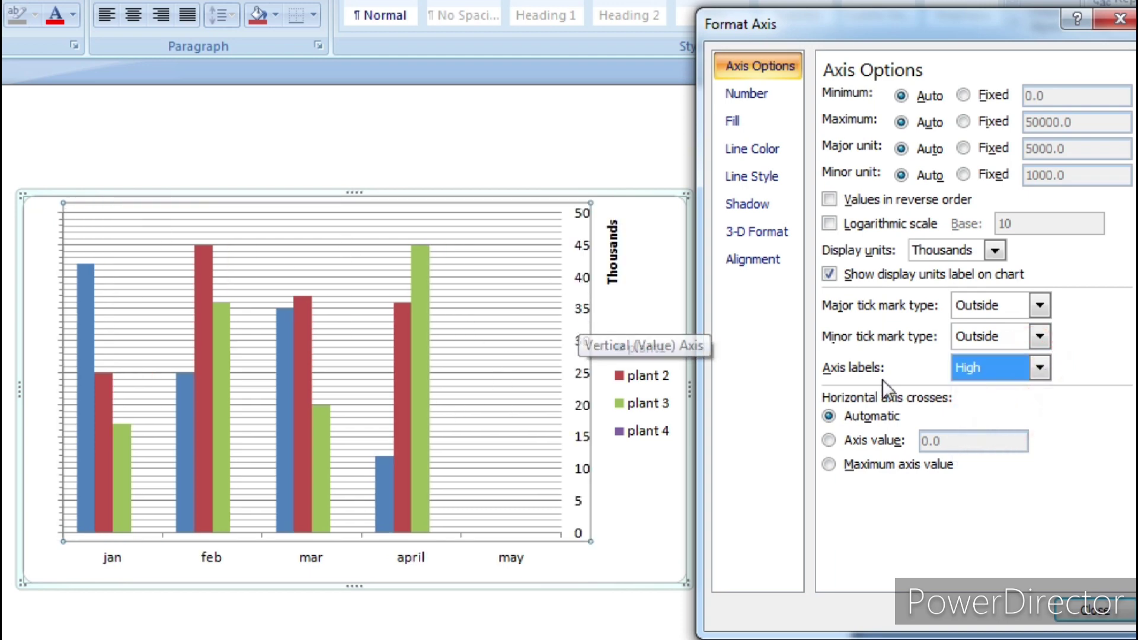
{"action": "left_click", "coordinate": [1046, 375]}
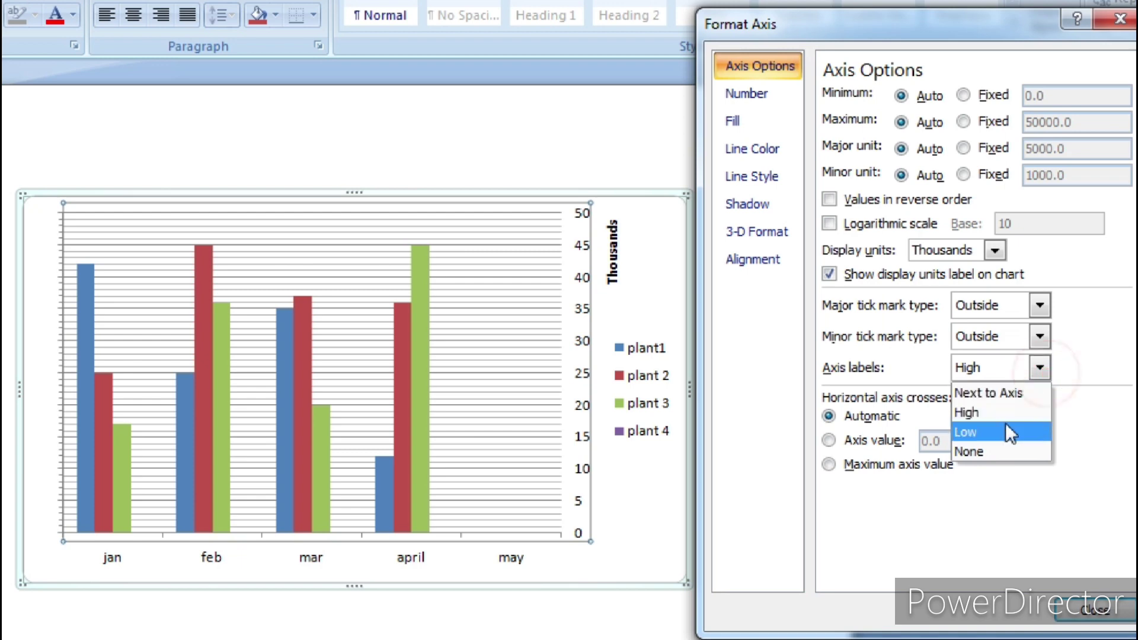
{"action": "left_click", "coordinate": [1015, 392]}
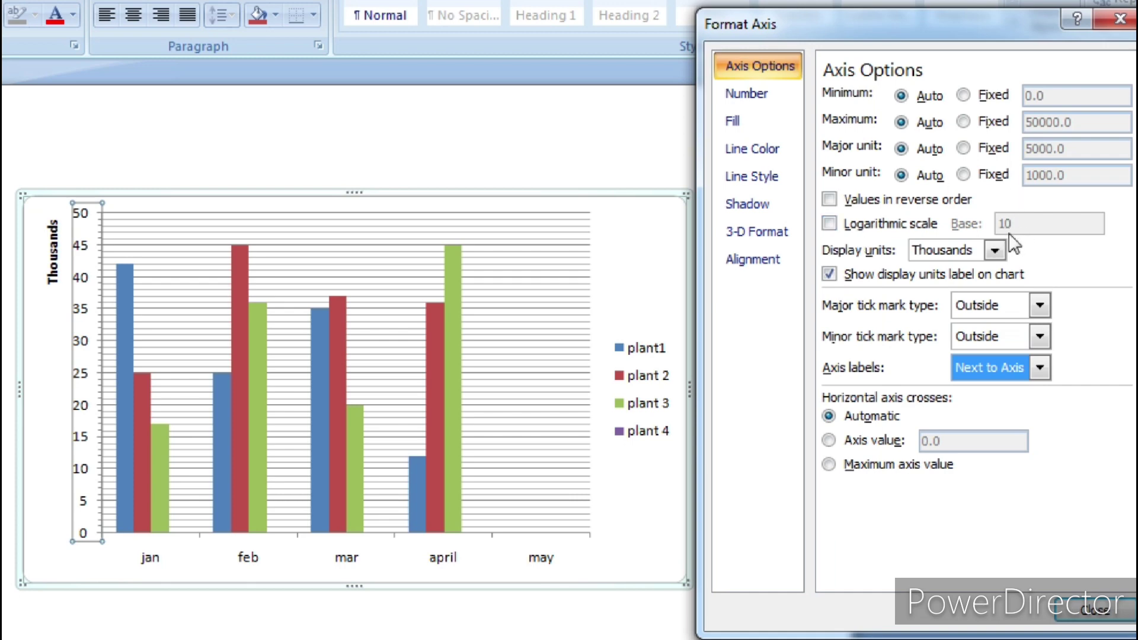
Turn on a base-10 logarithmic scale for the value axis, labelled 0.001 to 100
{"action": "left_click", "coordinate": [828, 223]}
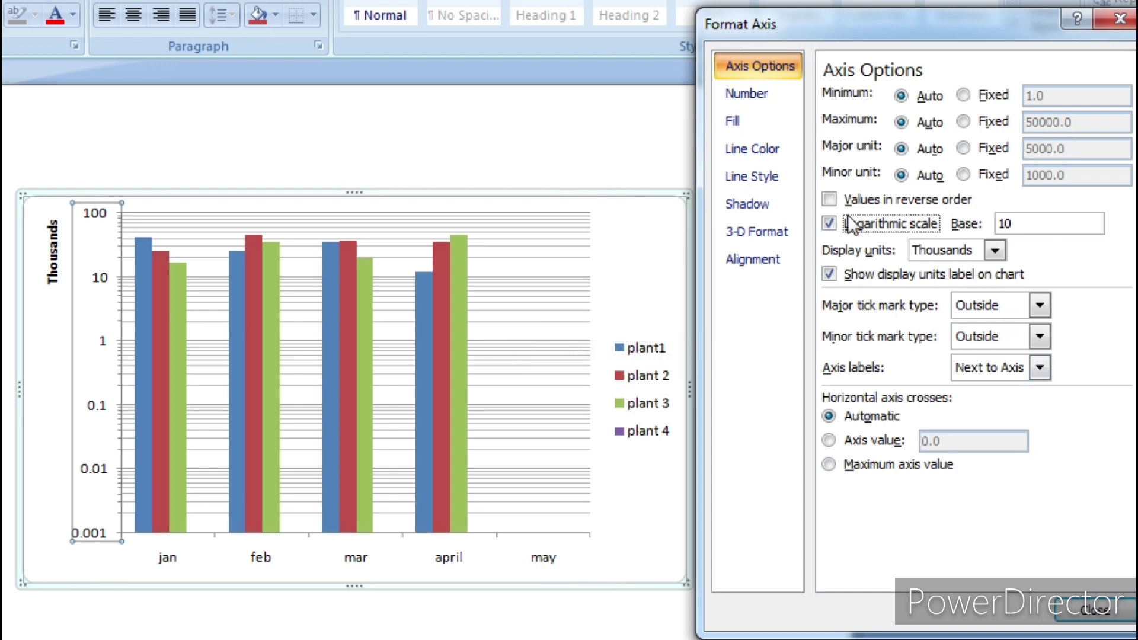
Close the Format Axis dialog so the value axis returns to linear 0–50000
{"action": "left_click", "coordinate": [745, 94]}
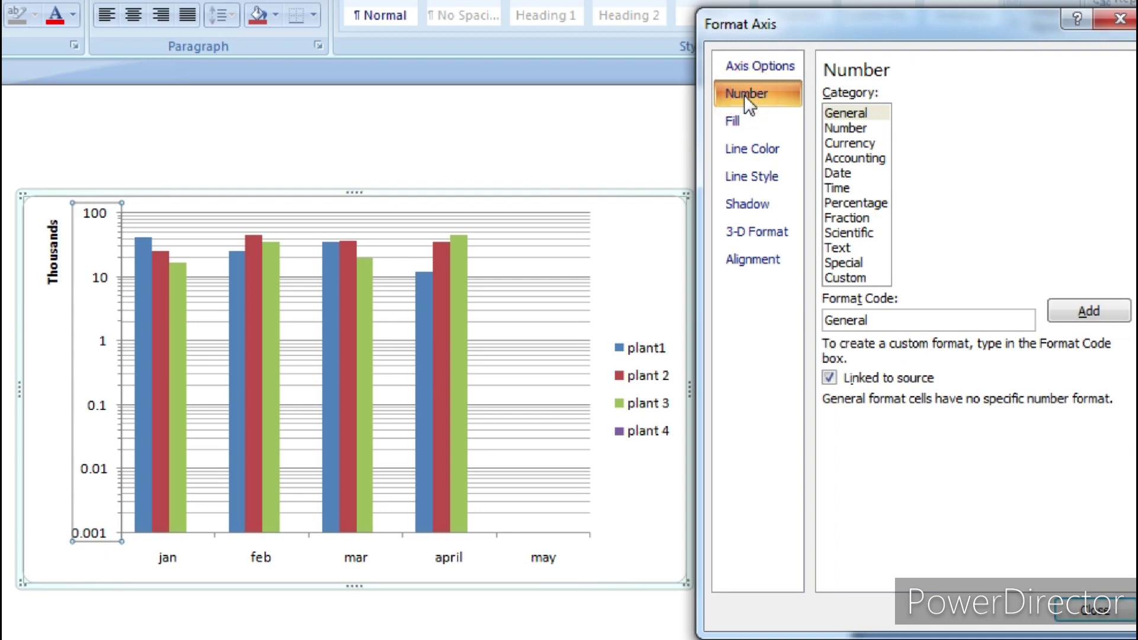
{"action": "left_click", "coordinate": [1119, 20]}
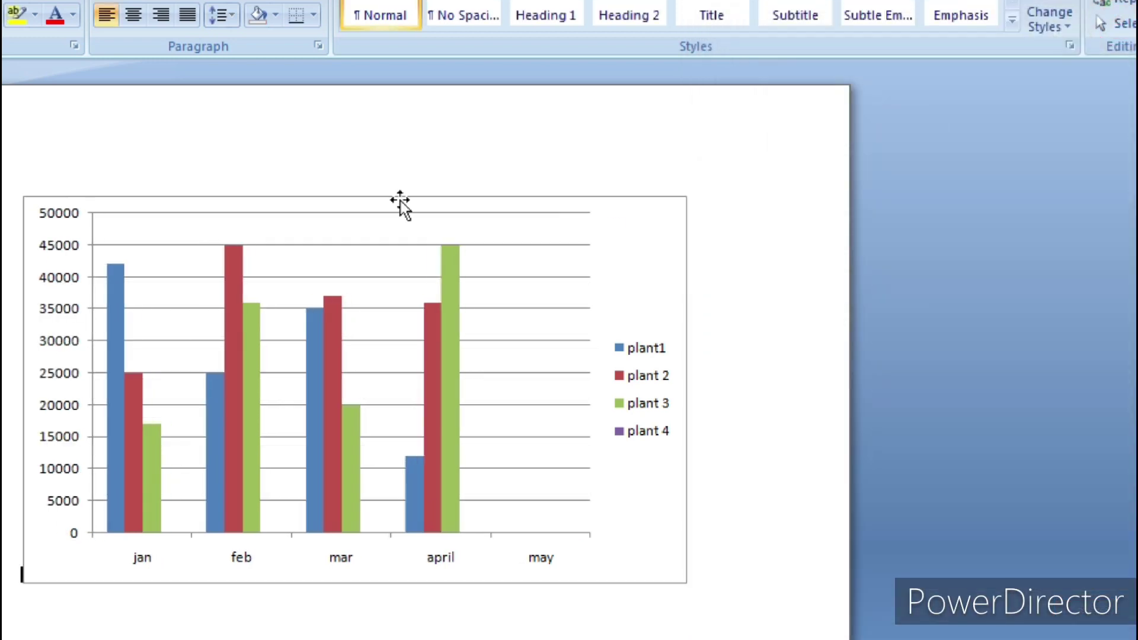
{"action": "left_click", "coordinate": [69, 324]}
{"action": "right_click", "coordinate": [70, 324]}
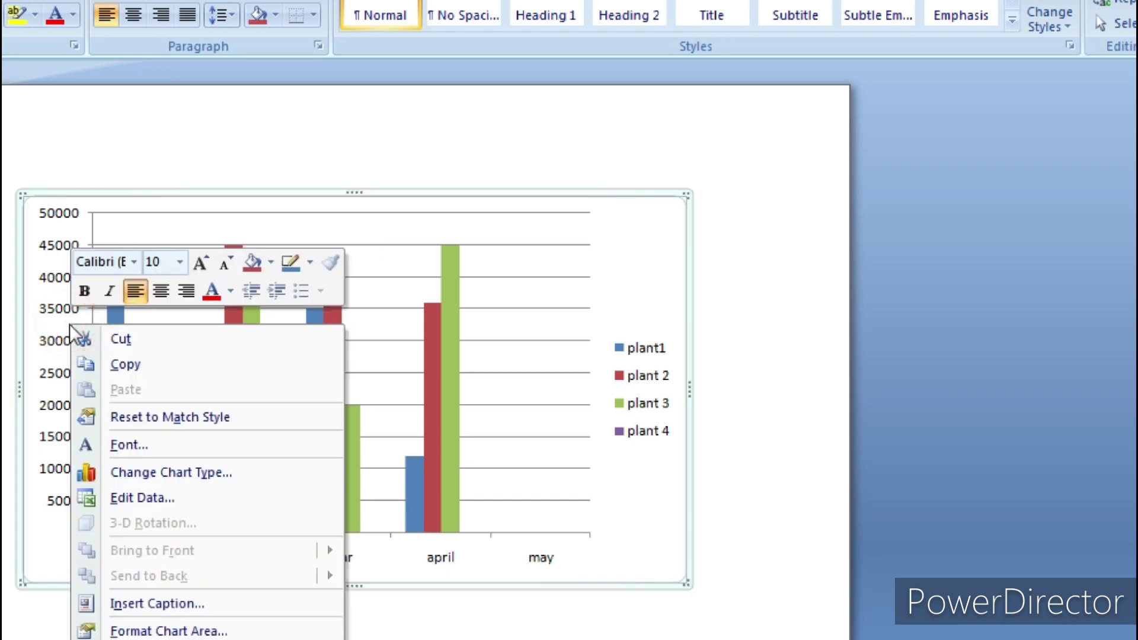
Reopen Format Axis for the vertical value axis and show its Number settings, currently General
{"action": "left_click", "coordinate": [51, 340]}
{"action": "right_click", "coordinate": [51, 339]}
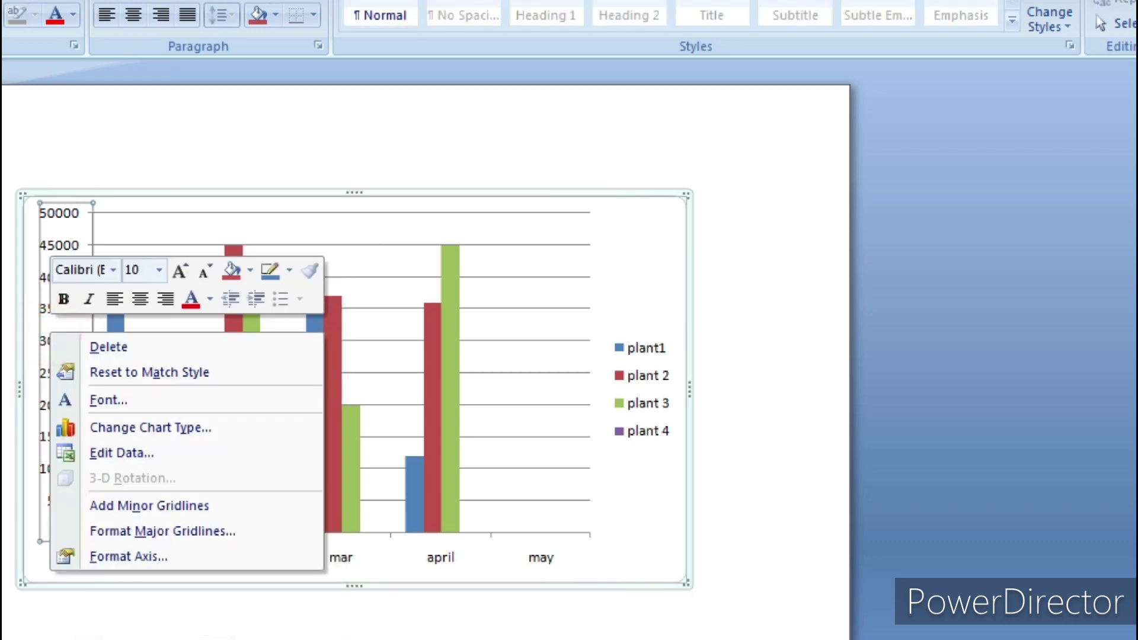
{"action": "left_click", "coordinate": [108, 556]}
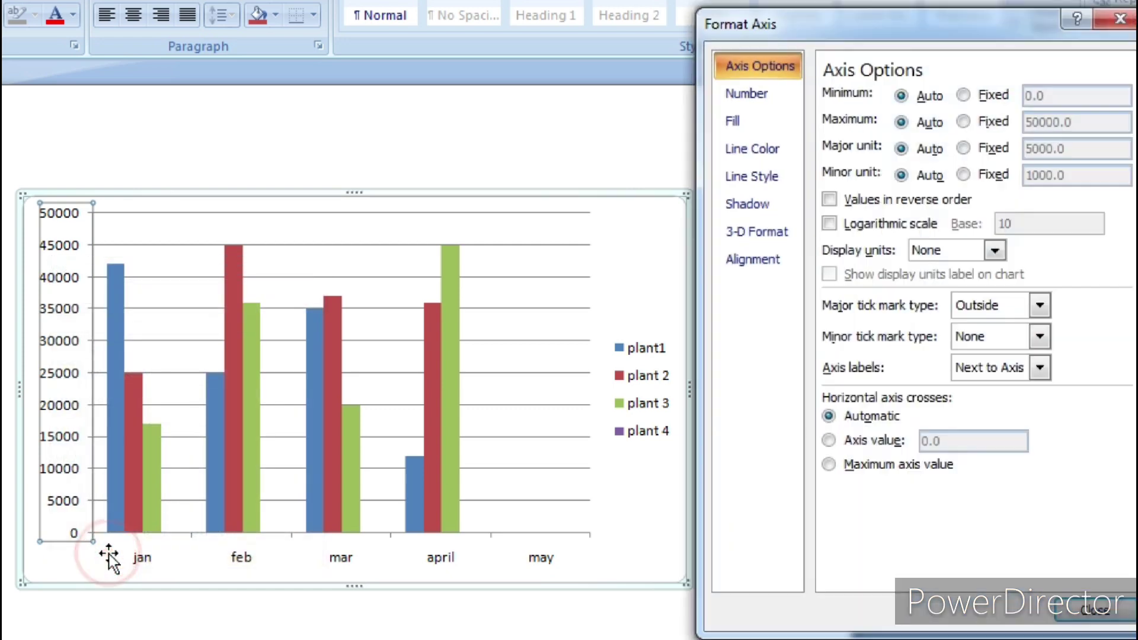
{"action": "left_click", "coordinate": [748, 94]}
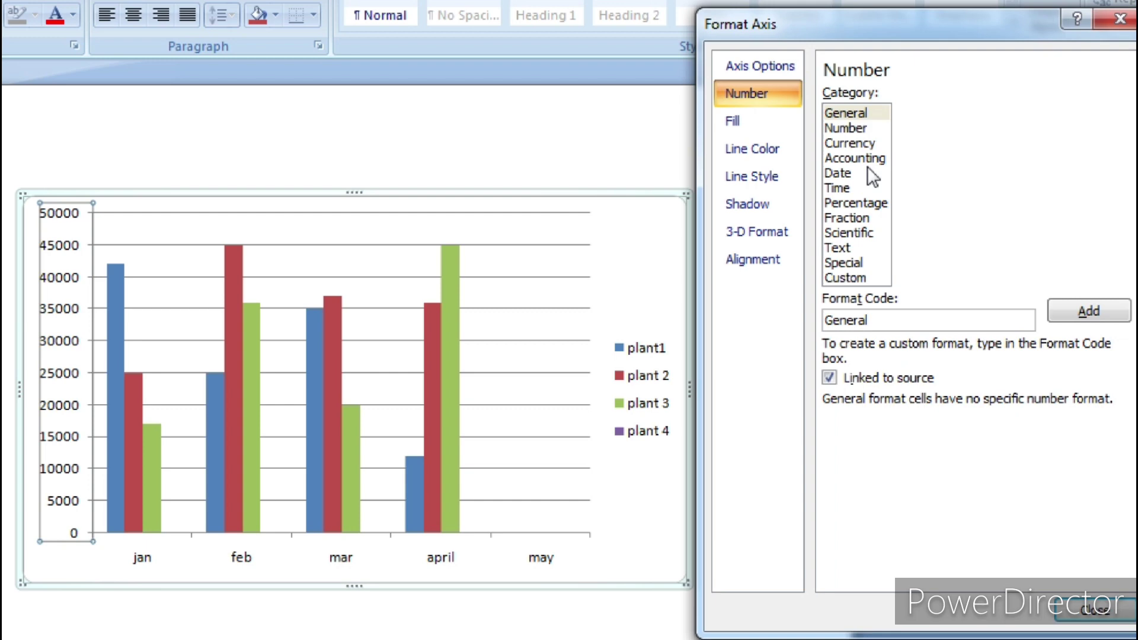
Format the axis labels as Currency with 0 decimal places, reading $0 to $50,000
{"action": "left_click", "coordinate": [844, 146]}
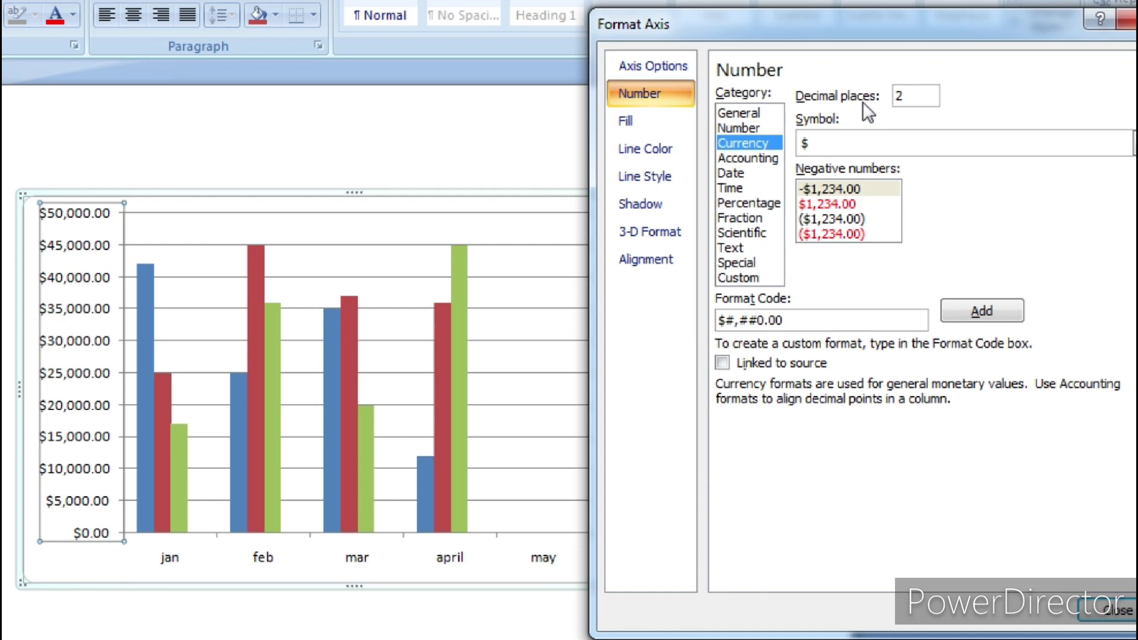
{"action": "left_click", "coordinate": [903, 98]}
{"action": "key", "text": "BackSpace"}
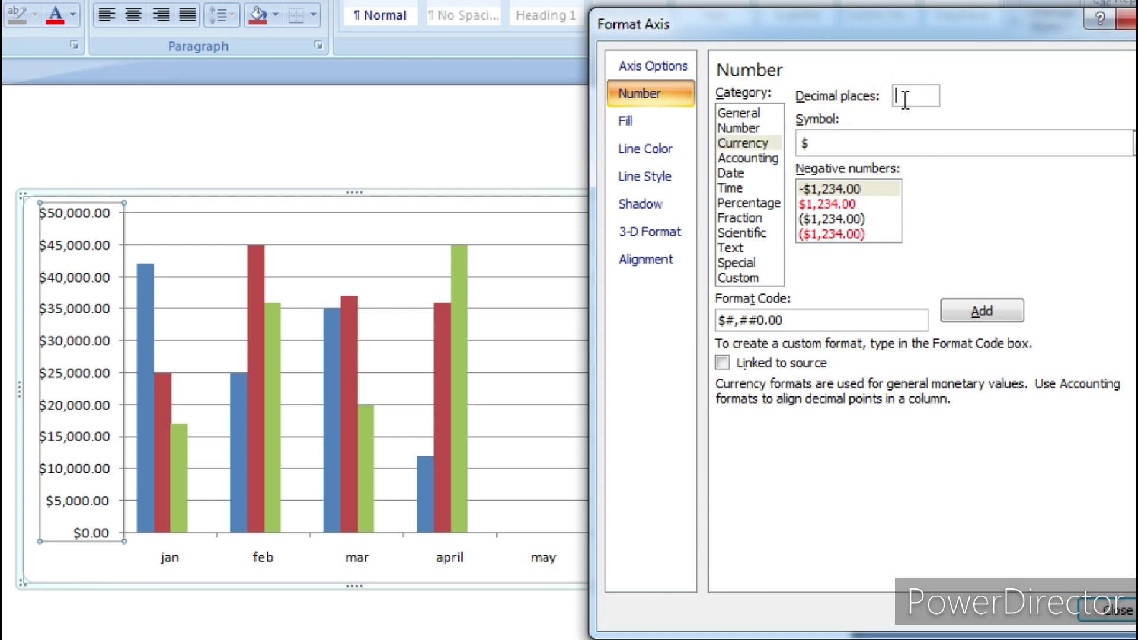
{"action": "type", "text": "0"}
{"action": "left_click", "coordinate": [898, 139]}
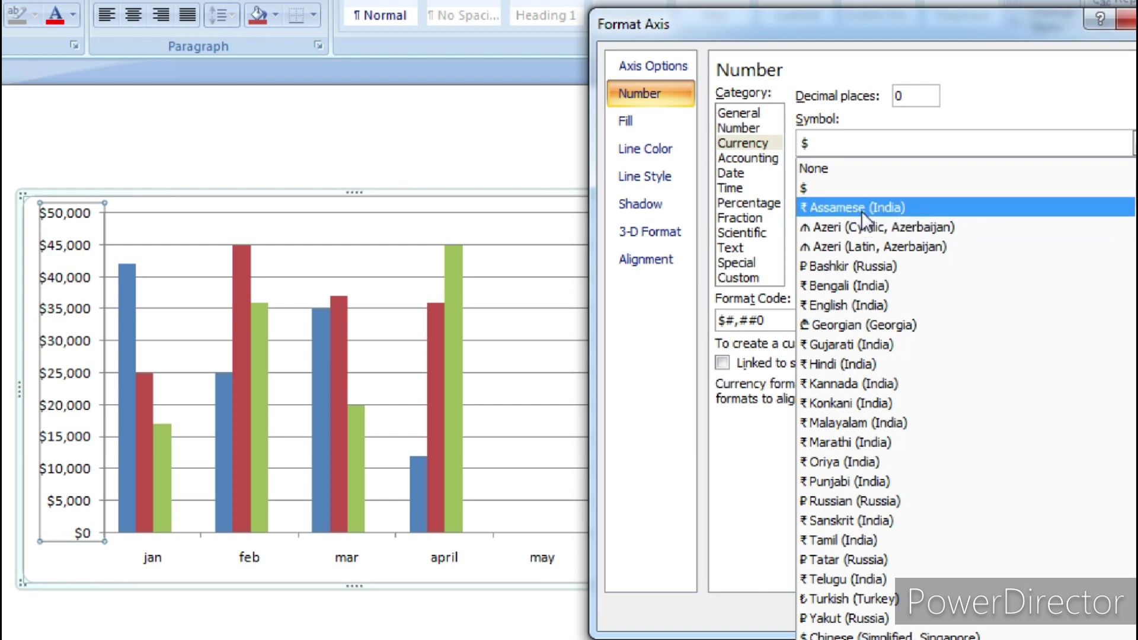
Try the Assamese (India) rupee symbol, then switch the axis labels to Date format m/d/yyyy
{"action": "left_click", "coordinate": [820, 208]}
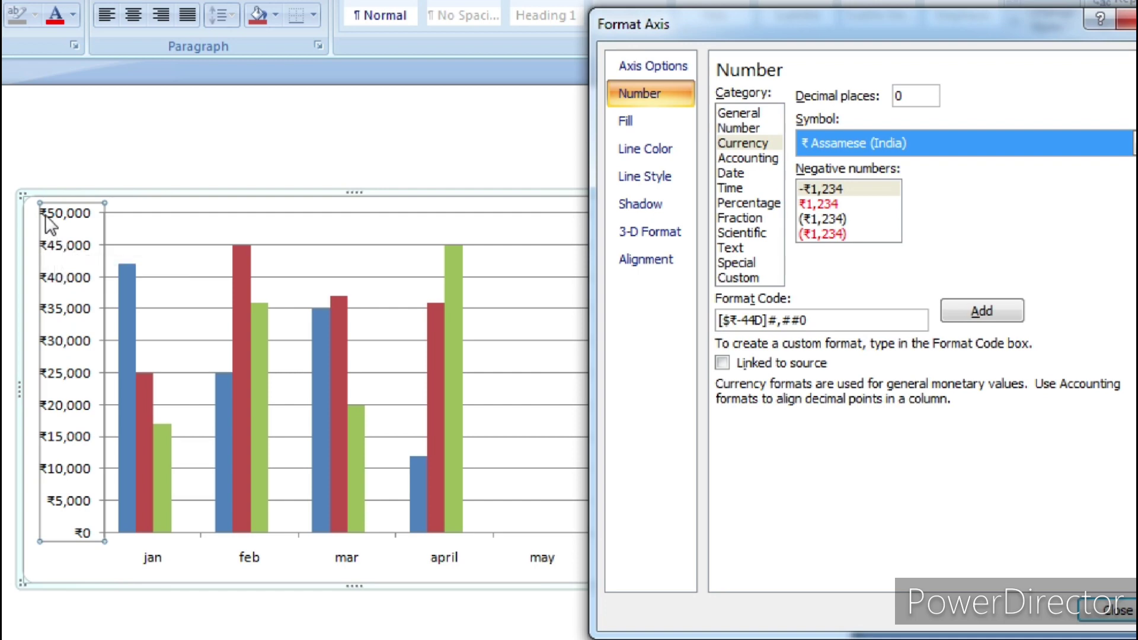
{"action": "left_click", "coordinate": [995, 148]}
{"action": "left_click", "coordinate": [995, 148]}
{"action": "left_click", "coordinate": [734, 175]}
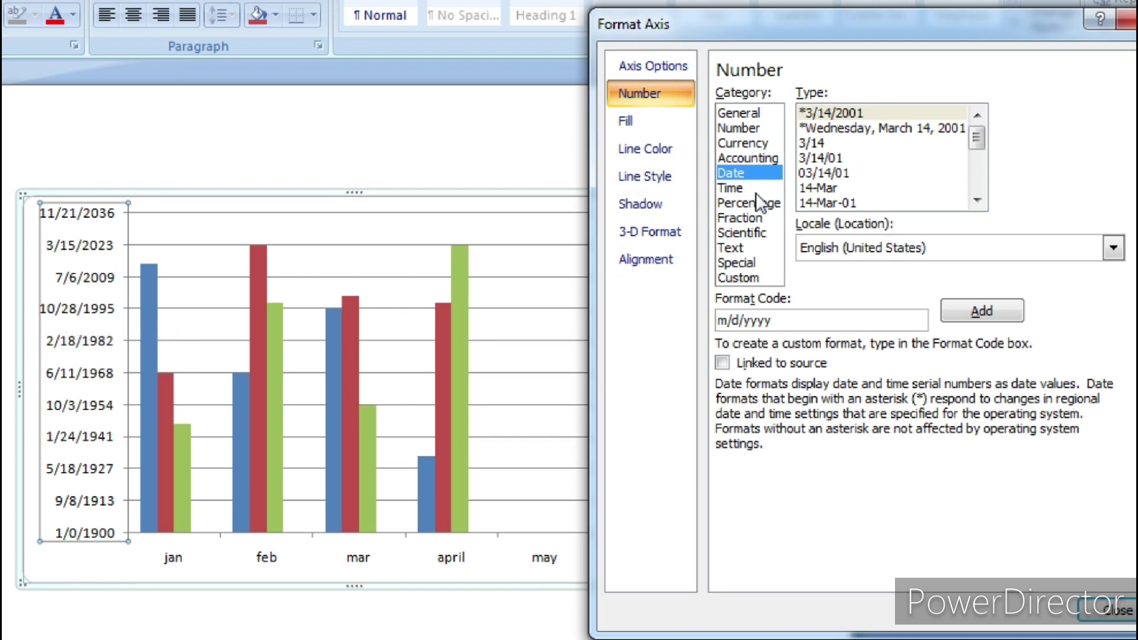
Cycle the axis number format through Time, Percentage and Fraction, then return to Axis Options
{"action": "left_click", "coordinate": [738, 189]}
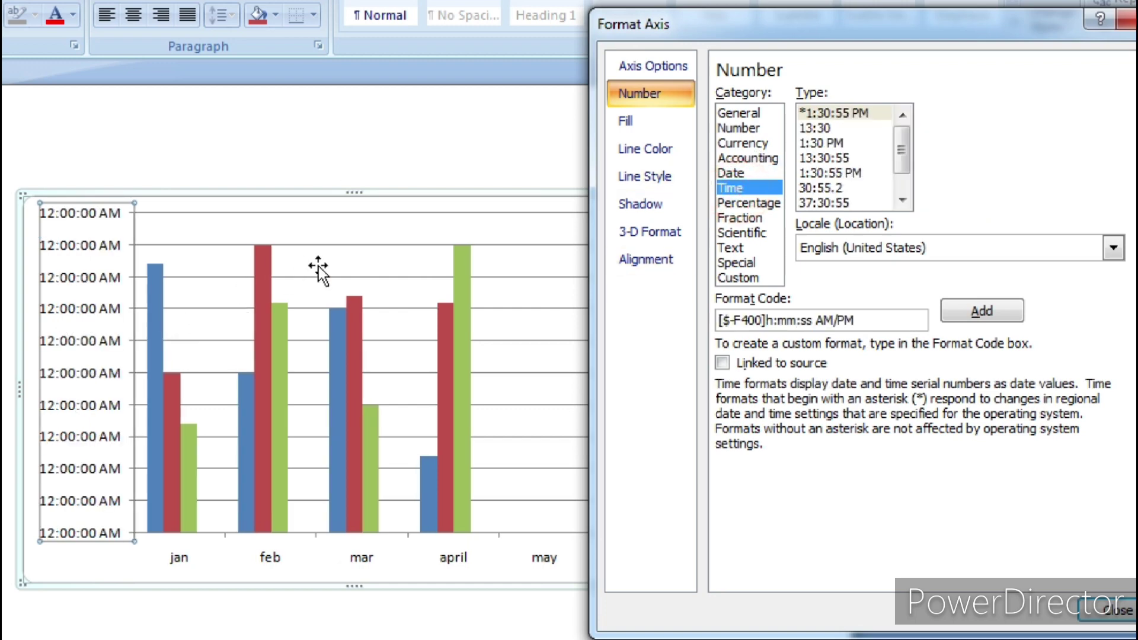
{"action": "left_click", "coordinate": [753, 202]}
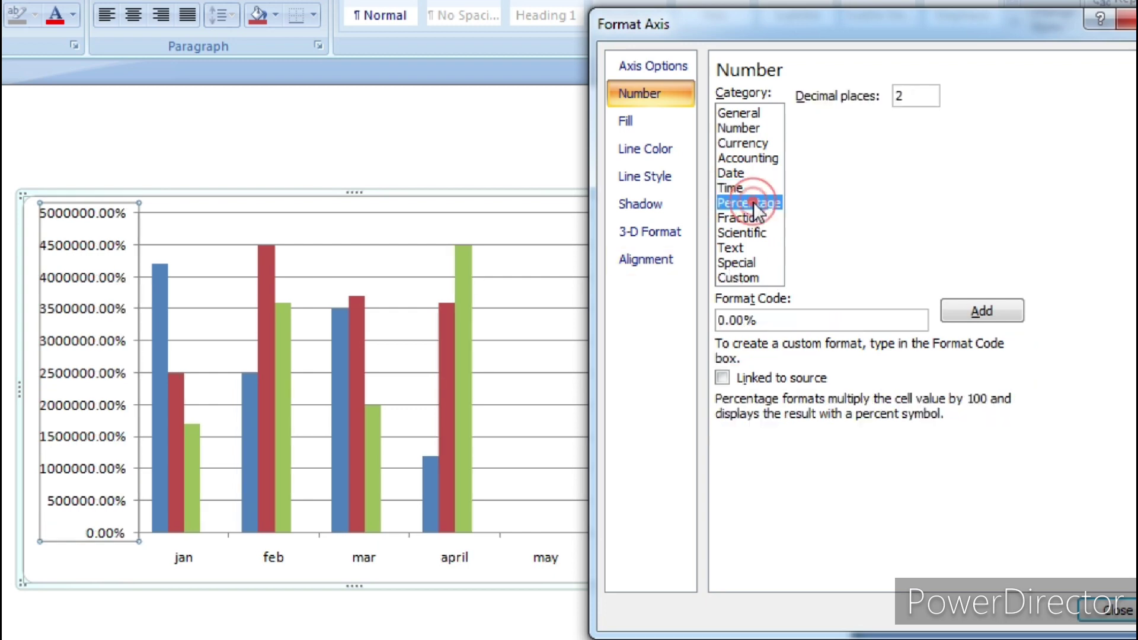
{"action": "left_click", "coordinate": [745, 223]}
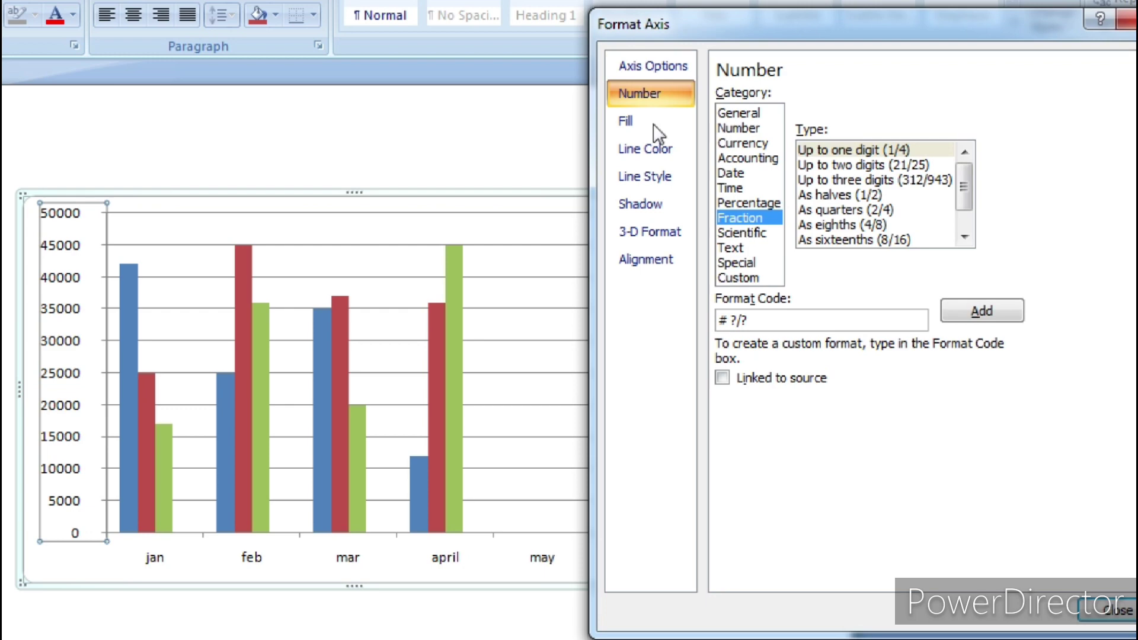
{"action": "left_click", "coordinate": [612, 59]}
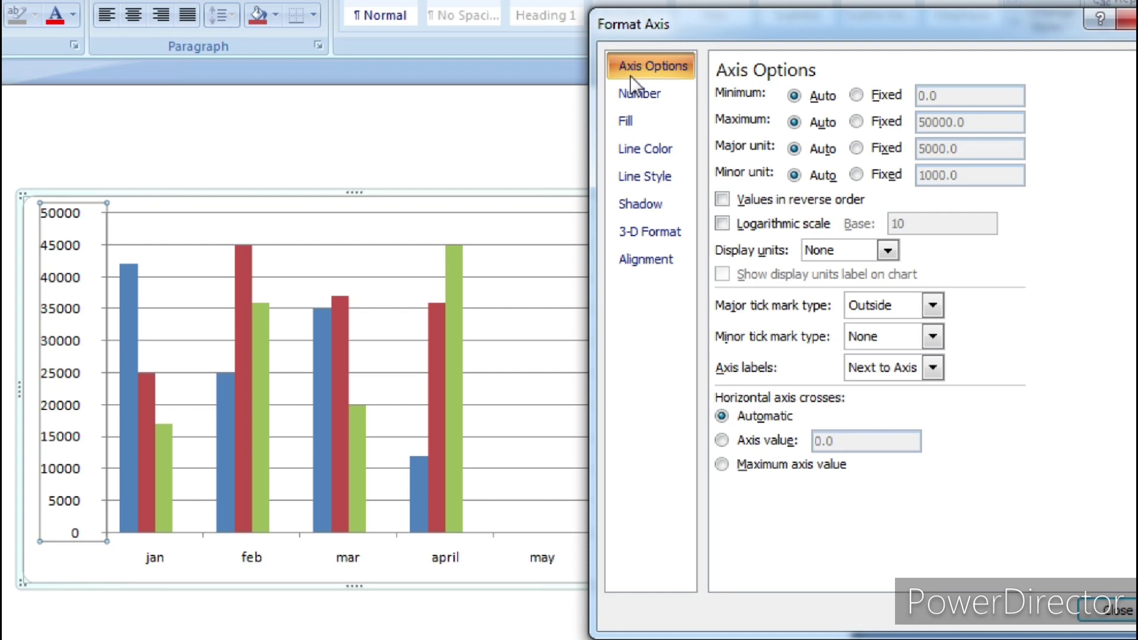
Close the Format Axis dialog, leaving the value axis reading 0 to 50000
{"action": "left_click", "coordinate": [1126, 24]}
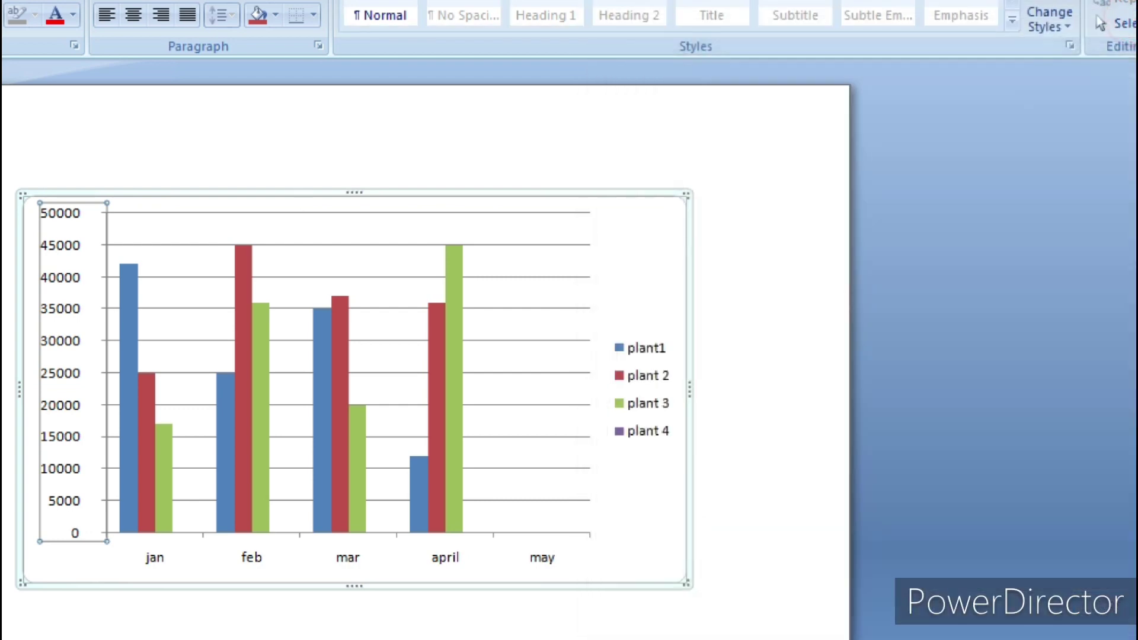